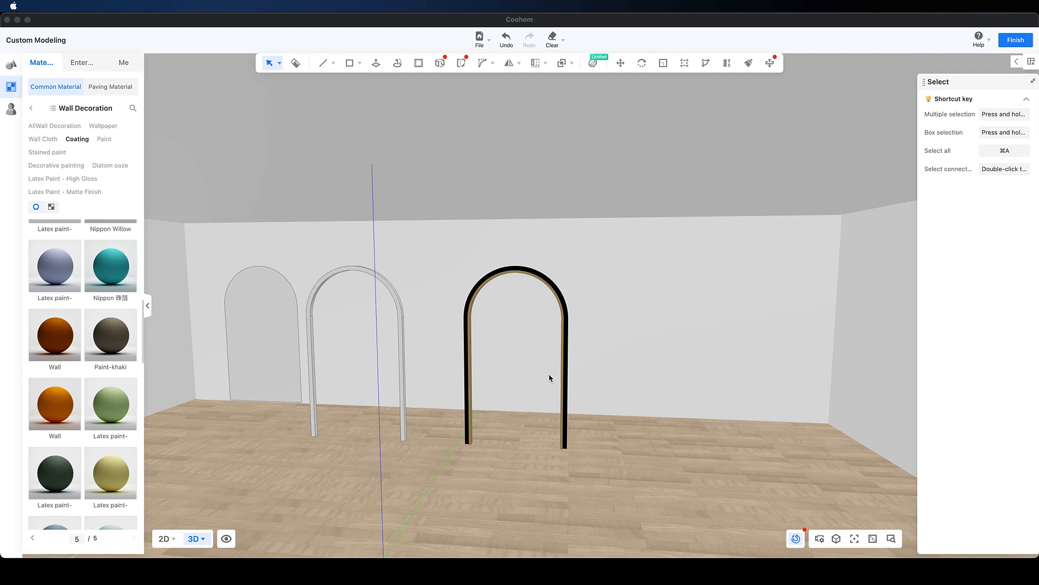
- Draw a rectangle on the wall beside the black arch, with length 4' and width 8'
left_click(637, 392)
key("r")
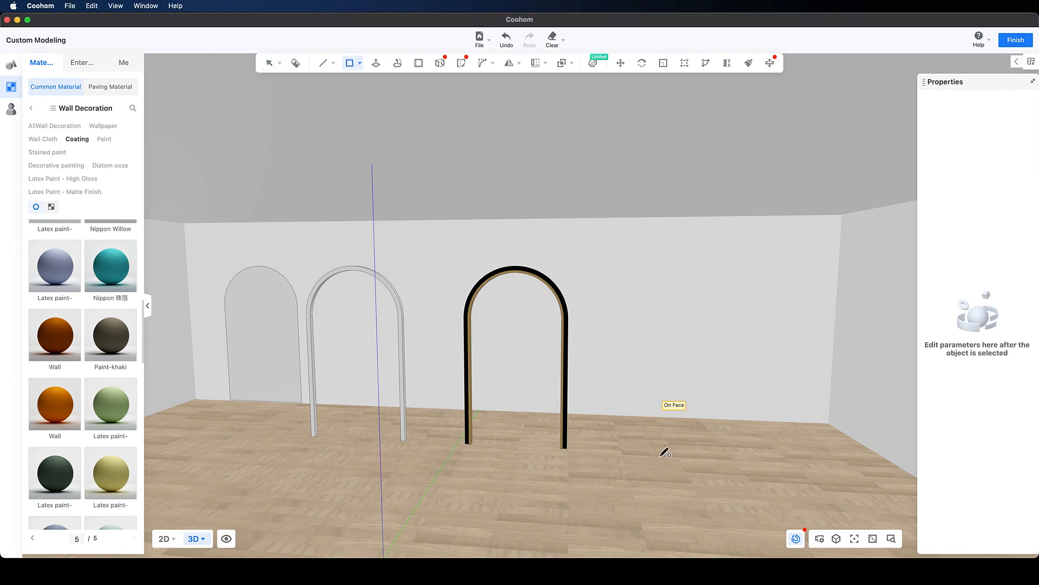
left_click(654, 416)
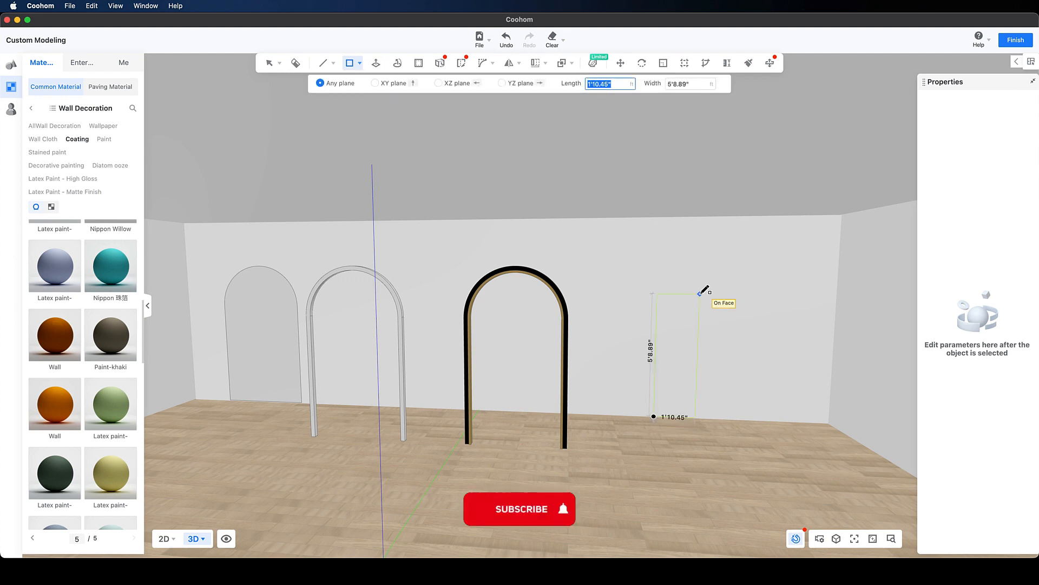
type("4")
key("Tab")
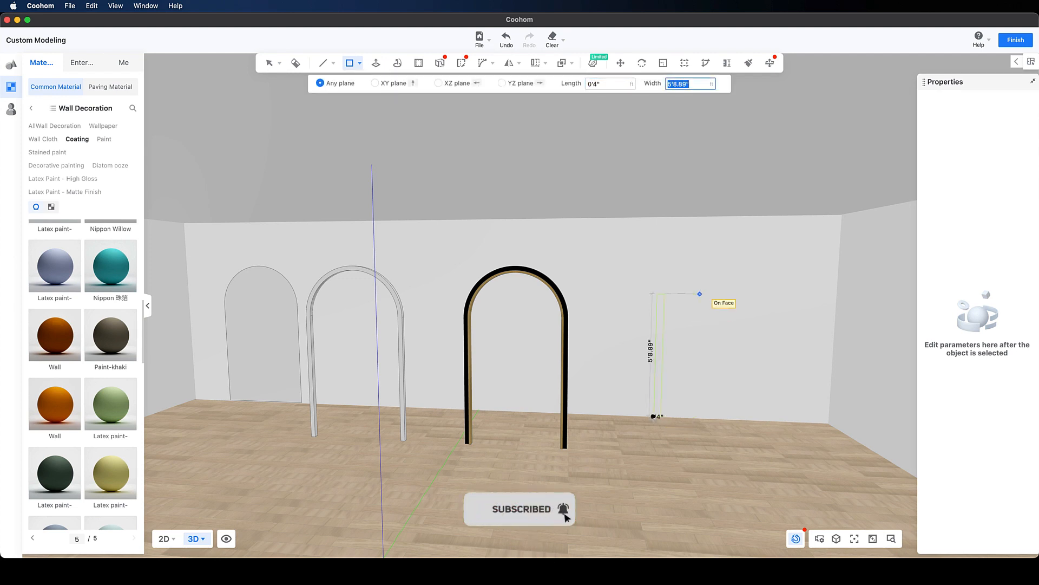
key("Tab")
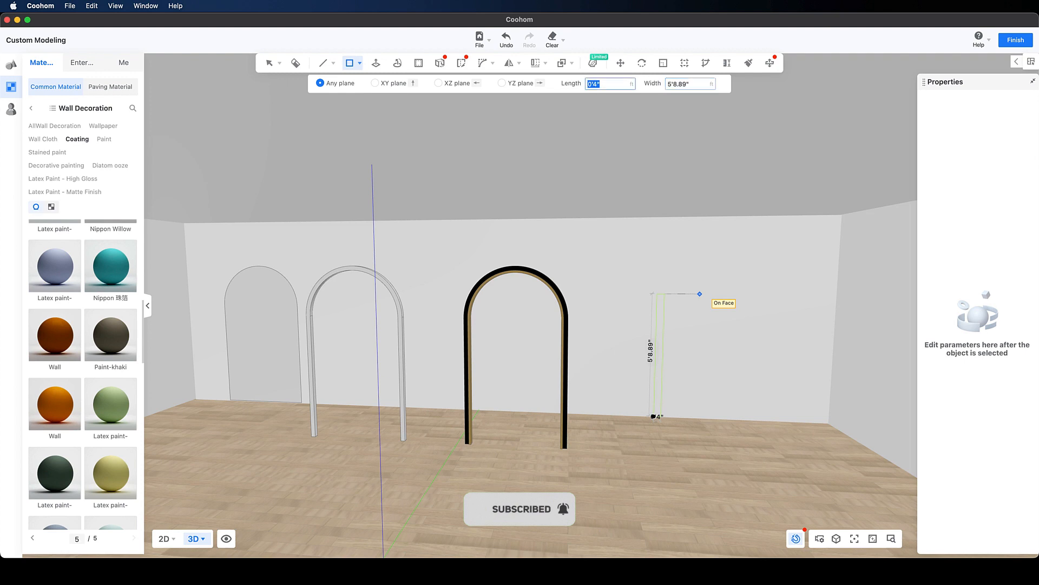
key("Tab")
type("8'")
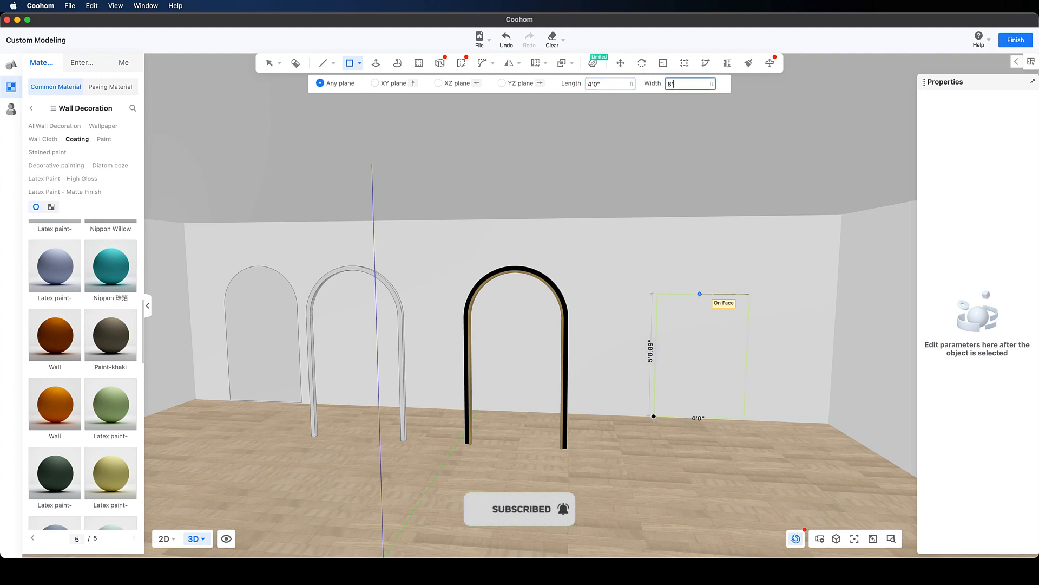
key("Return")
- Turn the new rectangle face into a group
key("space")
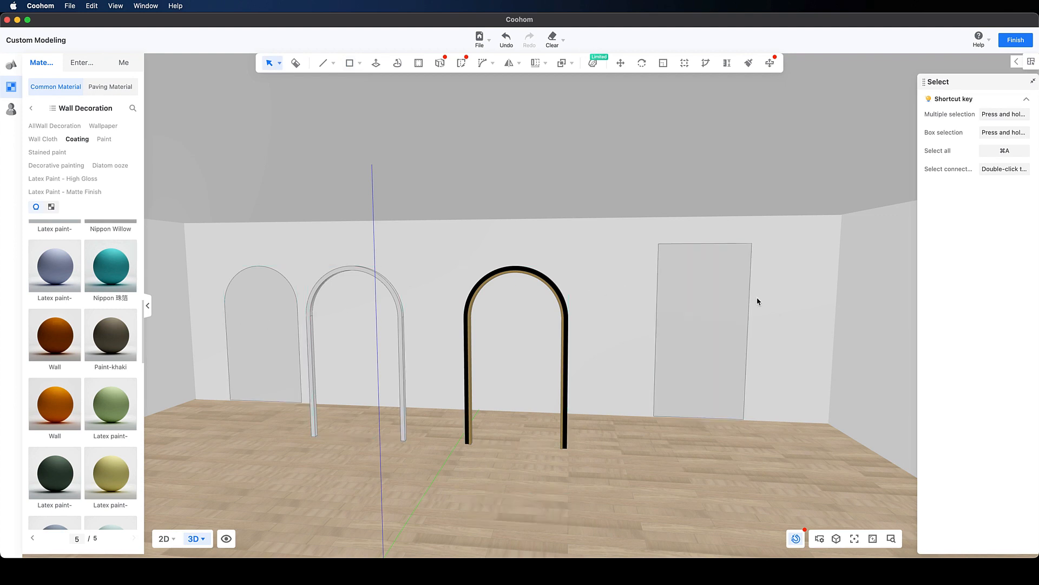
left_click(713, 297)
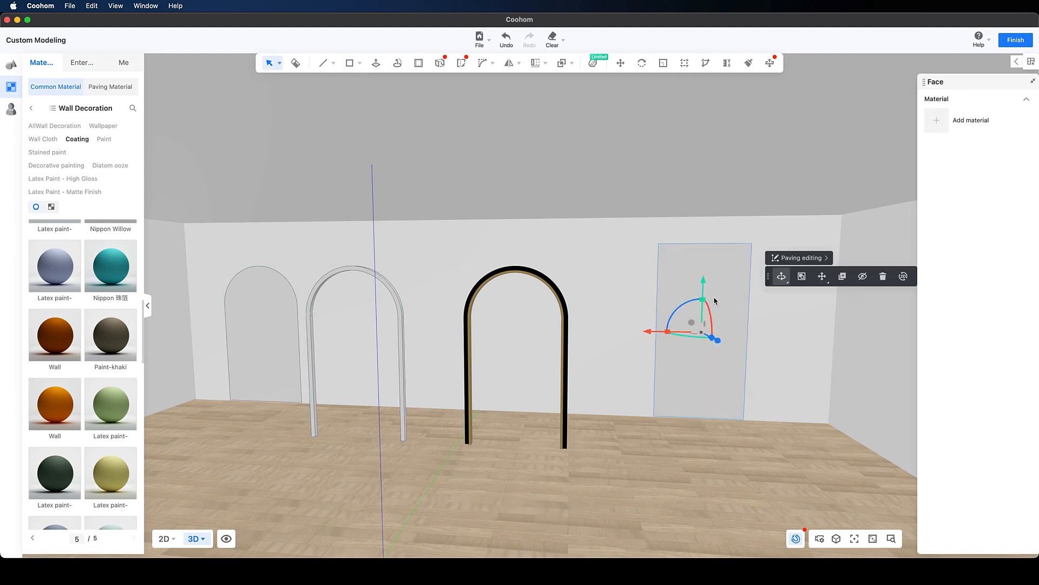
left_click(797, 277)
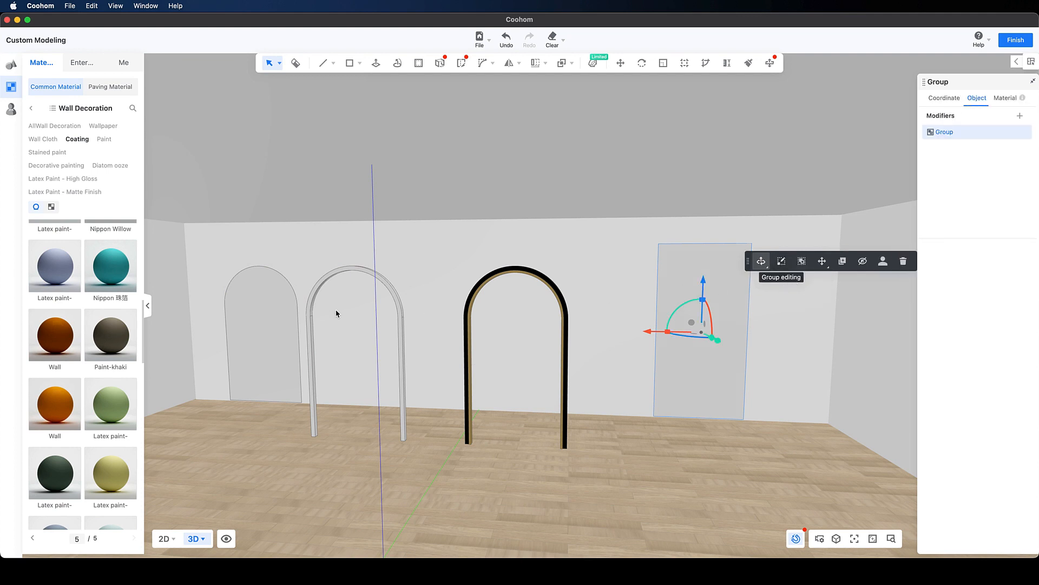
- Copy the arched panel from its lower-left end point onto the lower-left corner of the new rectangle
left_click(293, 317)
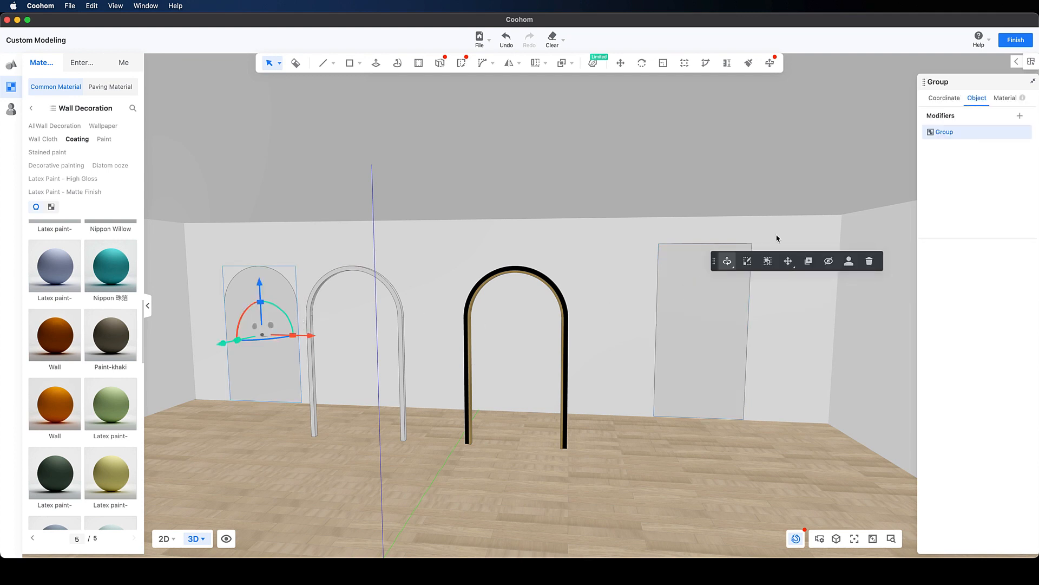
left_click(805, 266)
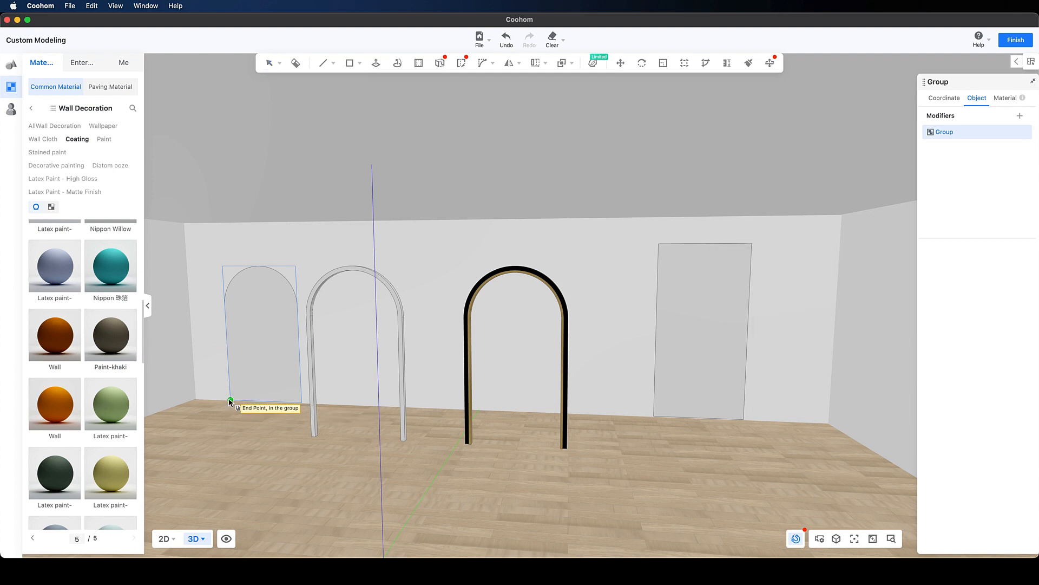
left_click(230, 400)
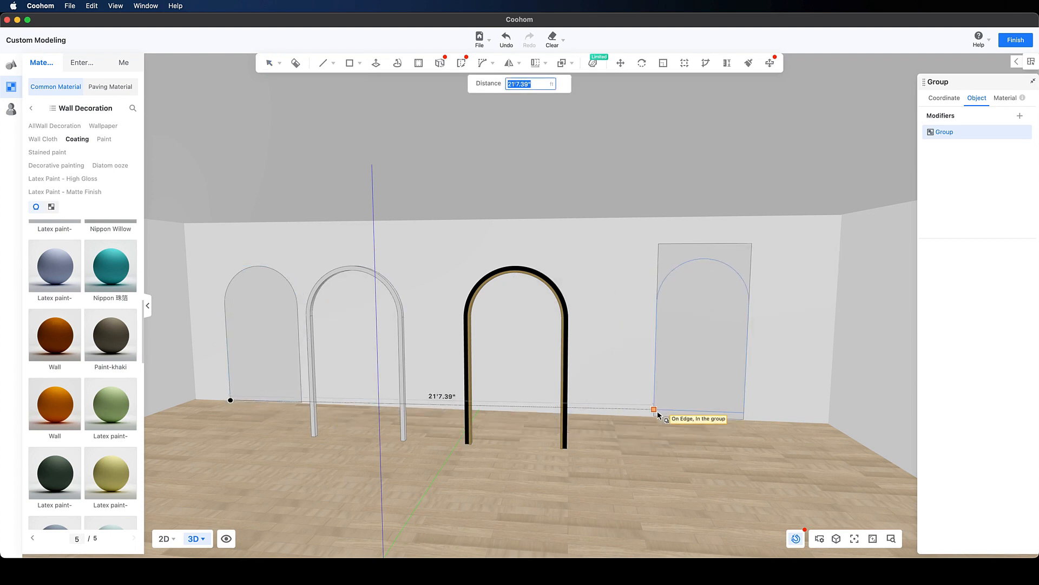
key("Return")
- Break the instance link of the arched panel copy placed on the rectangle
scroll(771, 371, "up", 5)
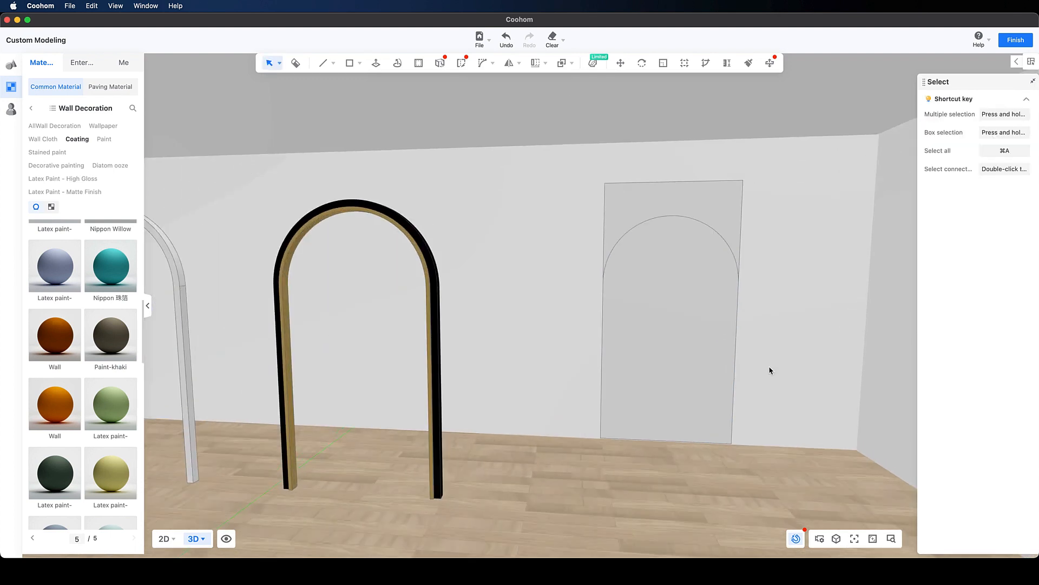
left_click(675, 369)
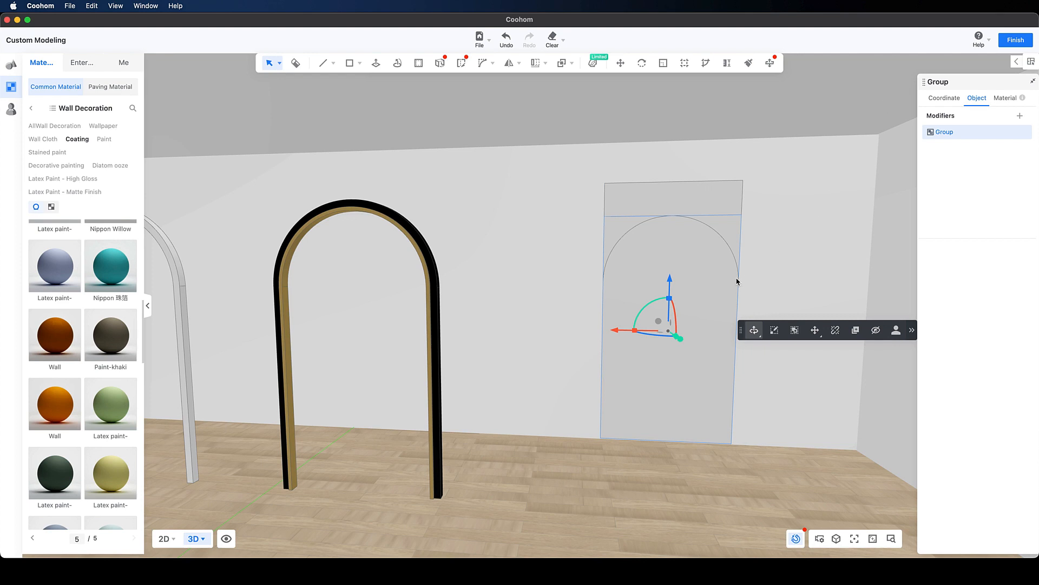
left_click(814, 330)
left_click(836, 331)
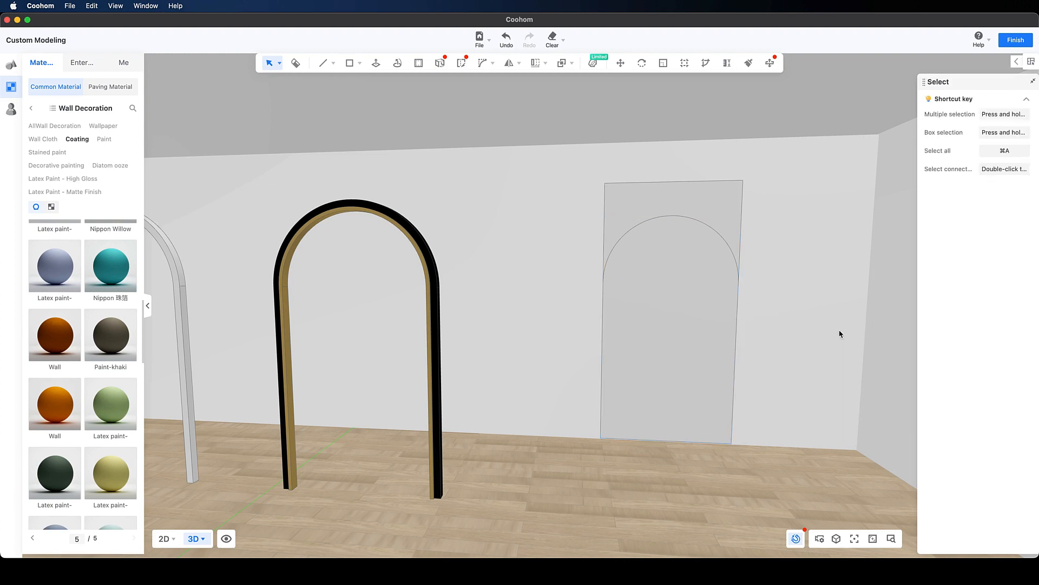
left_click(657, 337)
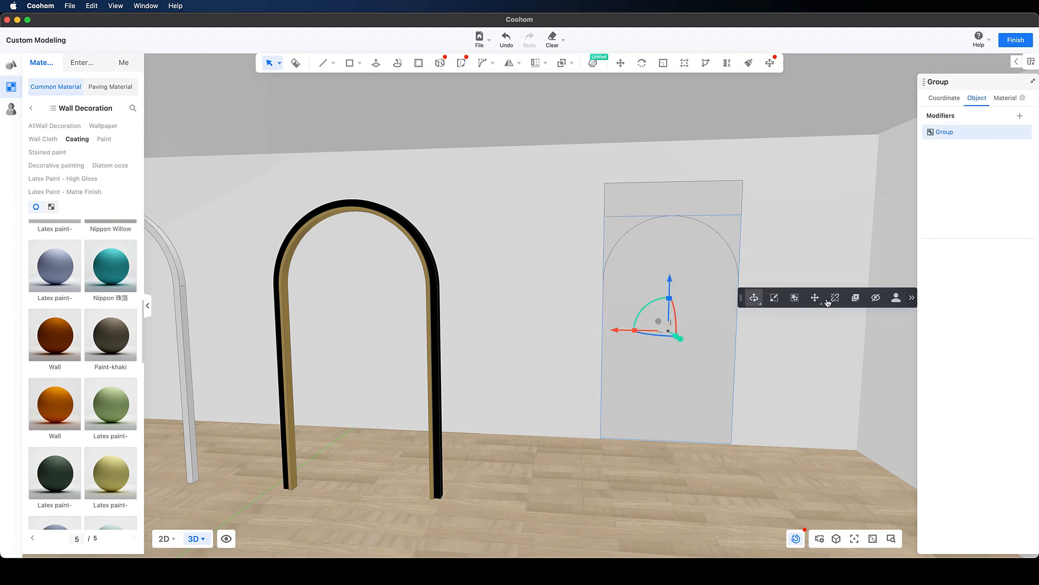
left_click(836, 298)
- Split the arched panel with a vertical line from its base midpoint to the arch apex and delete the right half
double_click(690, 312)
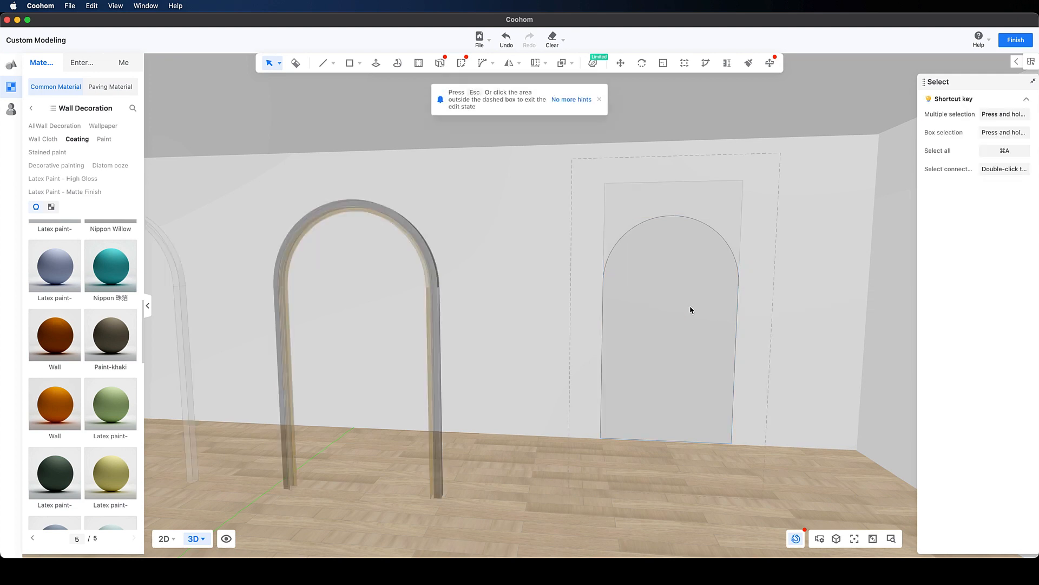
key("l")
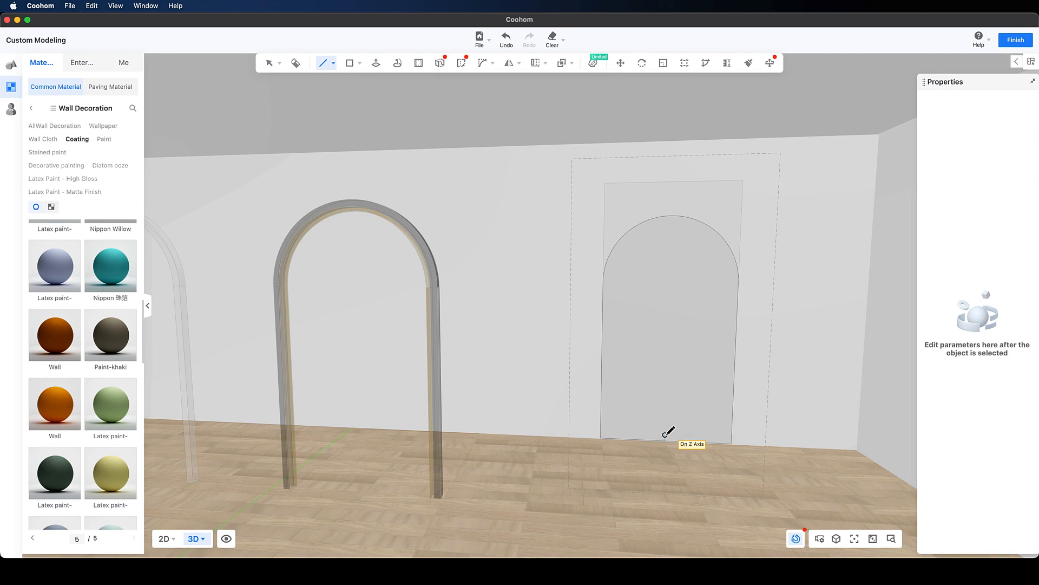
left_click(665, 440)
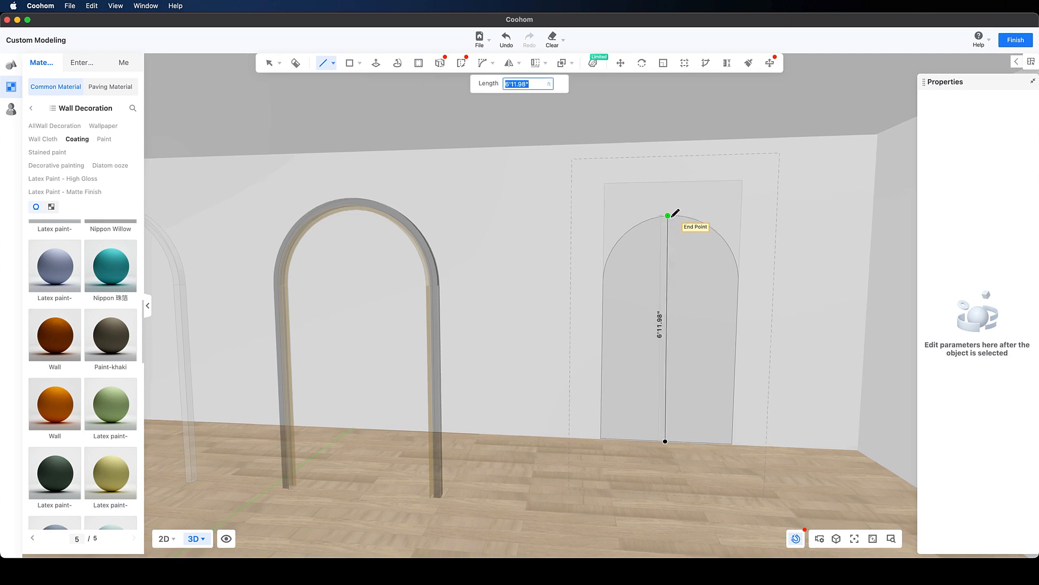
left_click(671, 215)
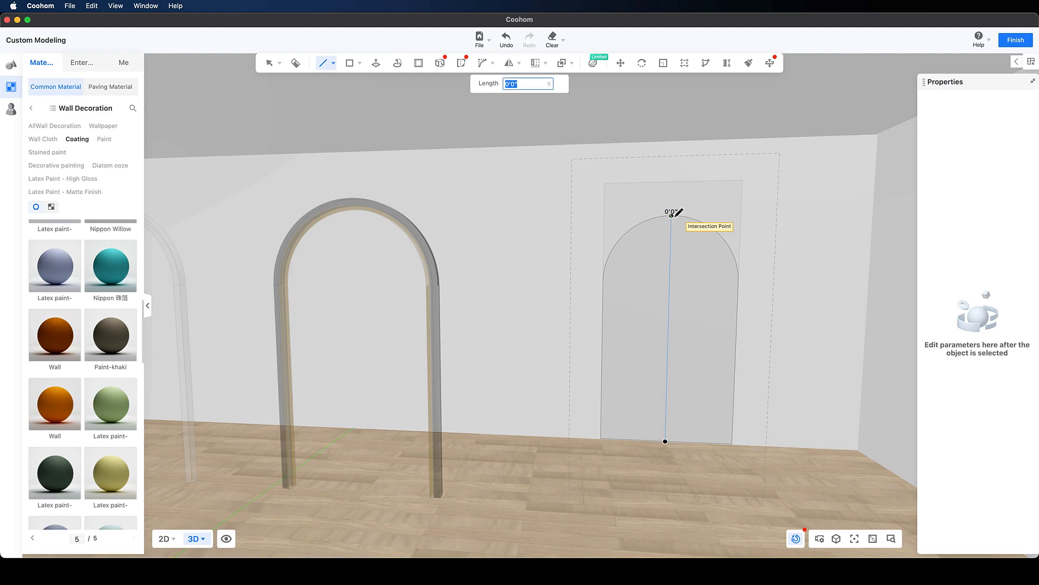
key("Escape")
left_click(697, 249)
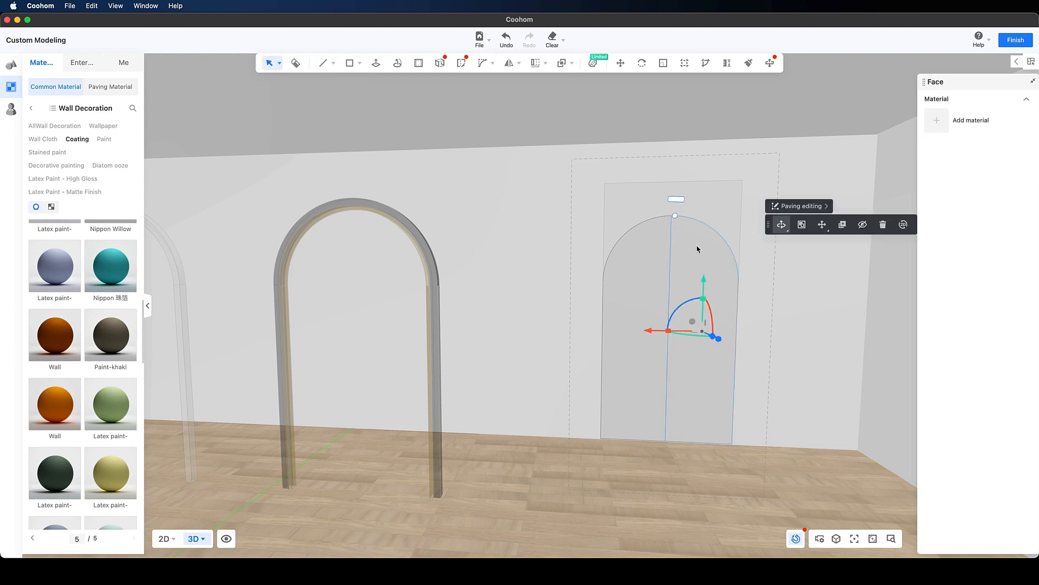
key("Escape")
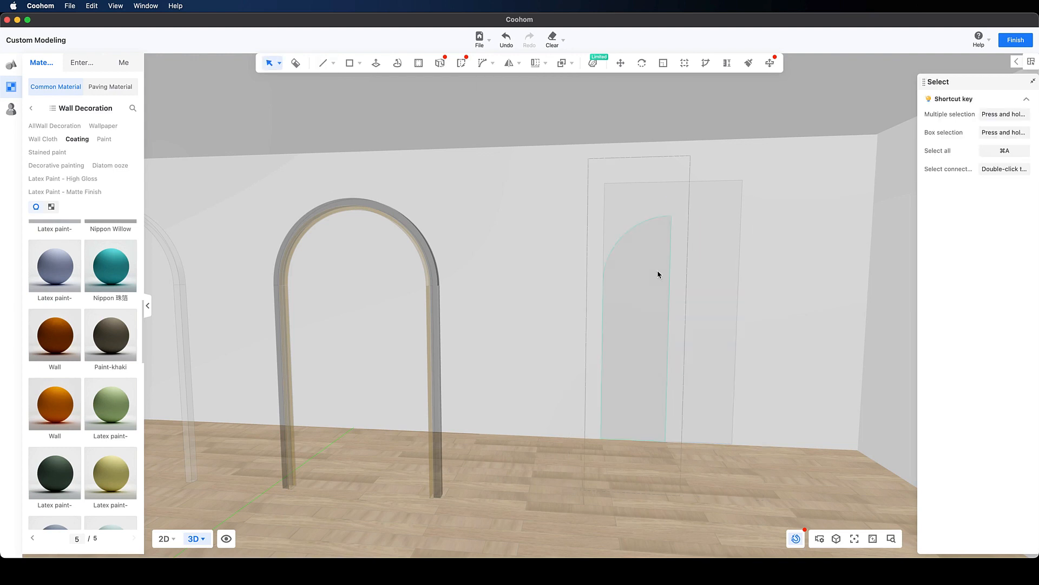
- Rotate the remaining half-arch group 180° about the Z axis
left_click(655, 277)
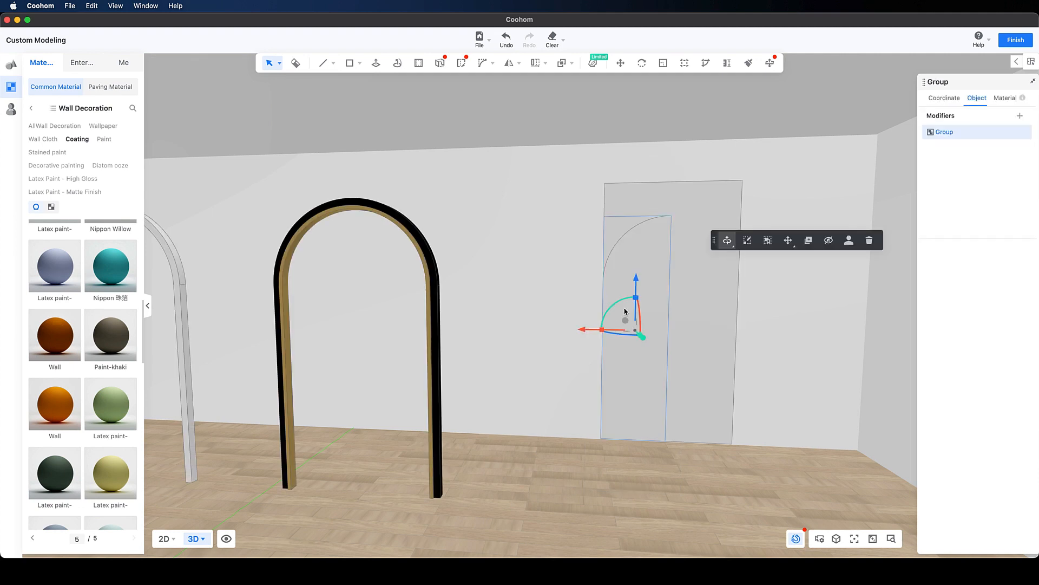
left_click(611, 332)
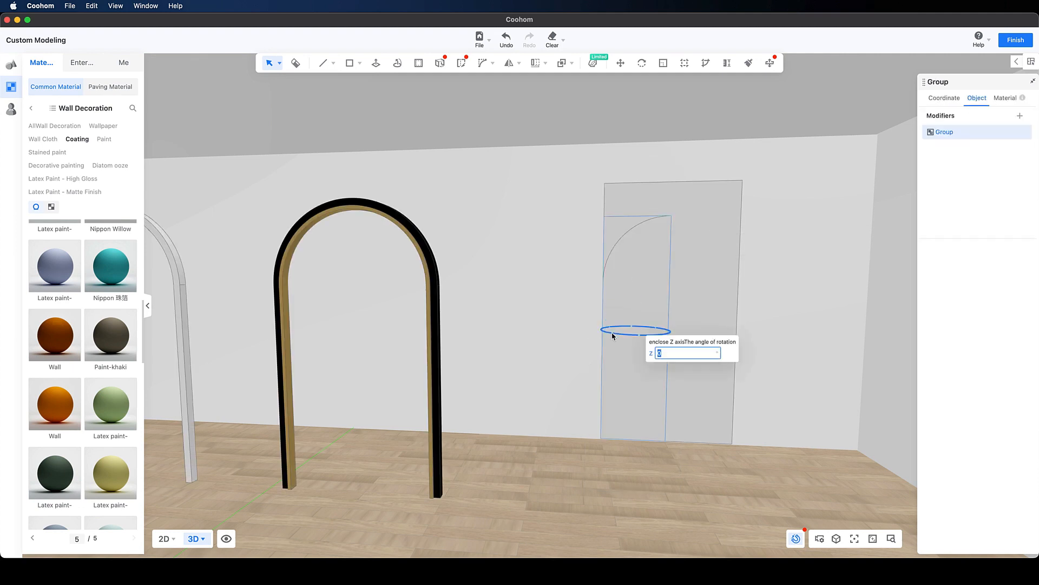
type("180")
key("Return")
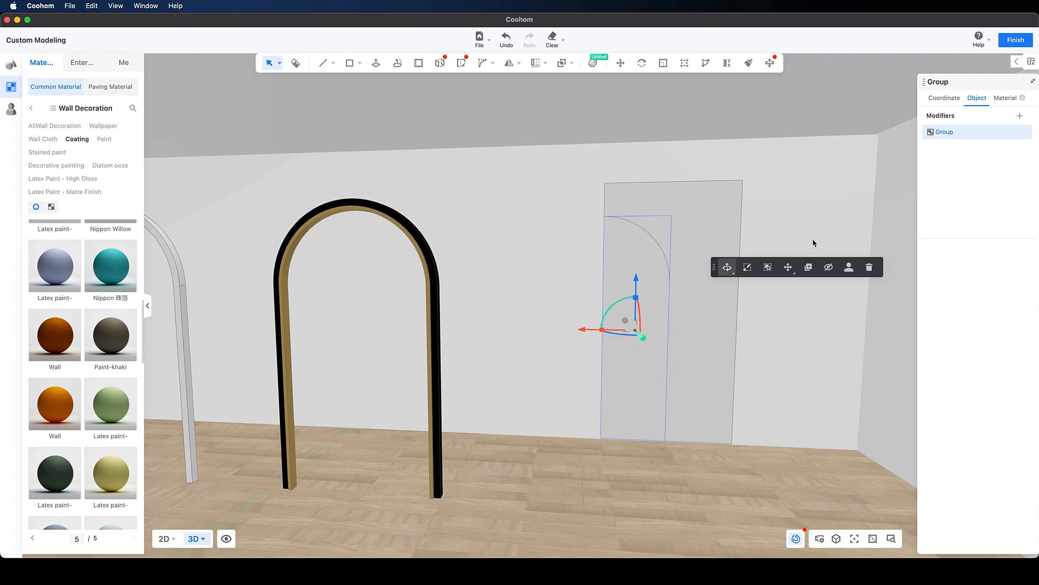
- Copy the half arch 2'0" from its lower-left corner to the rectangle's base midpoint and break the copy's instance link
left_click(806, 272)
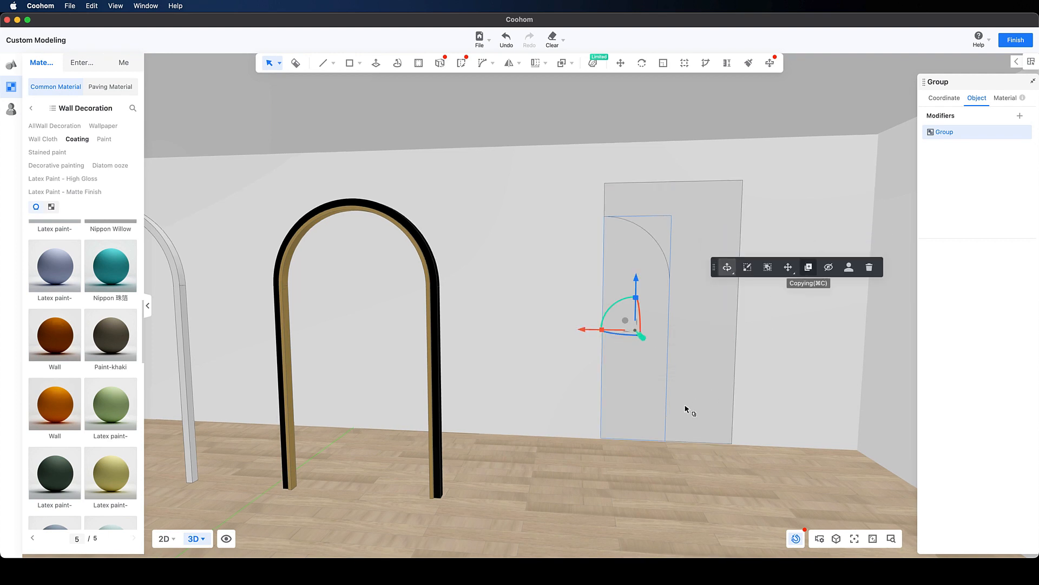
left_click(601, 437)
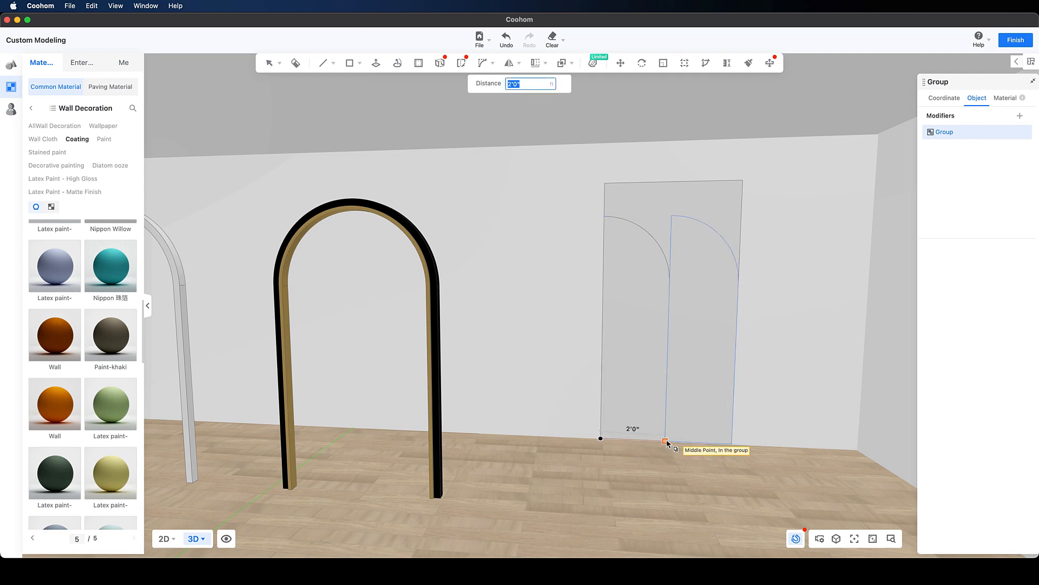
left_click(667, 439)
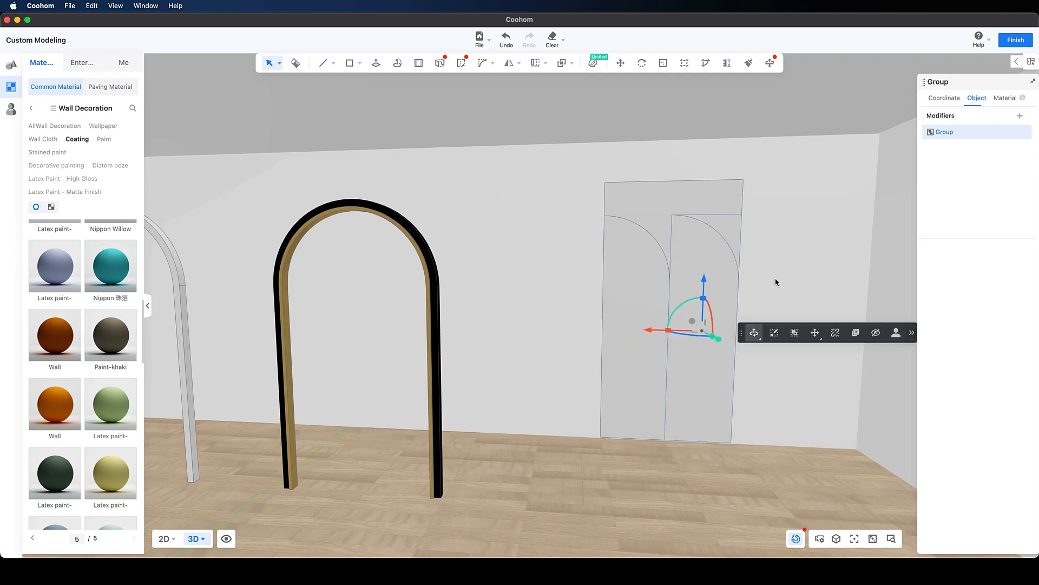
left_click(835, 338)
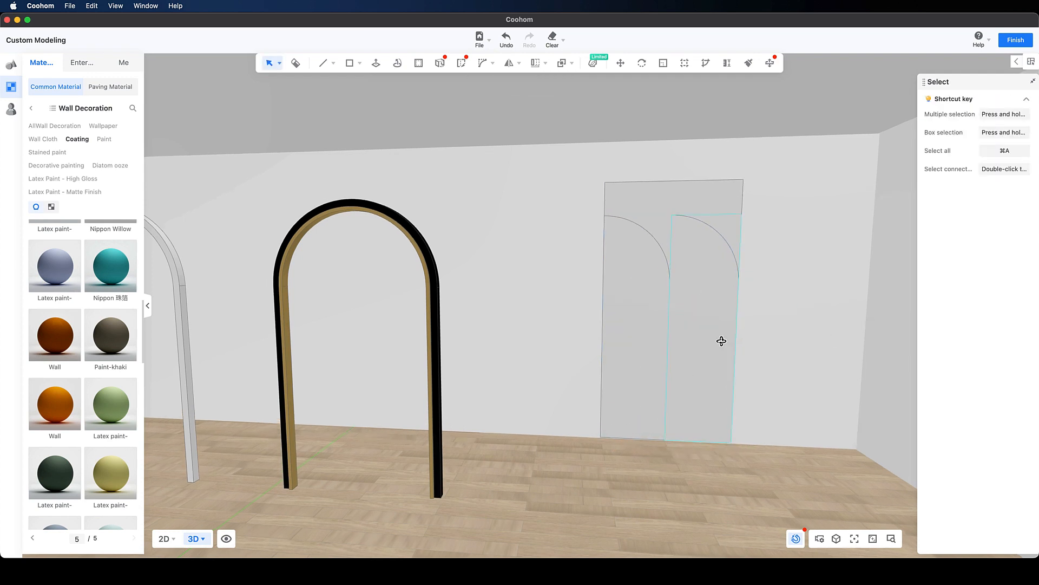
left_click(721, 341)
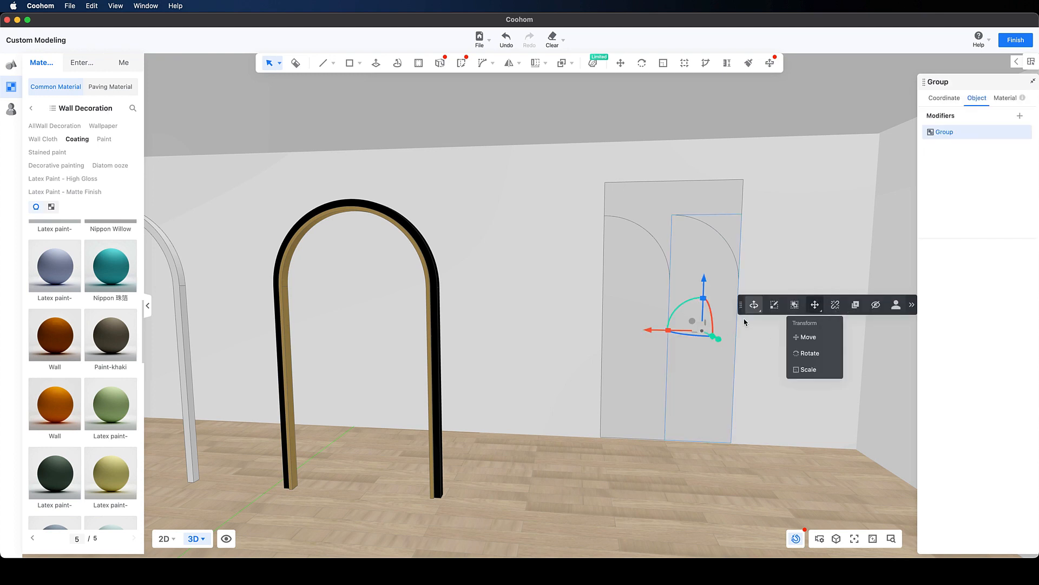
- Try to rotate the right half-arch copy about the Z axis and undo the rotation
left_click(693, 339)
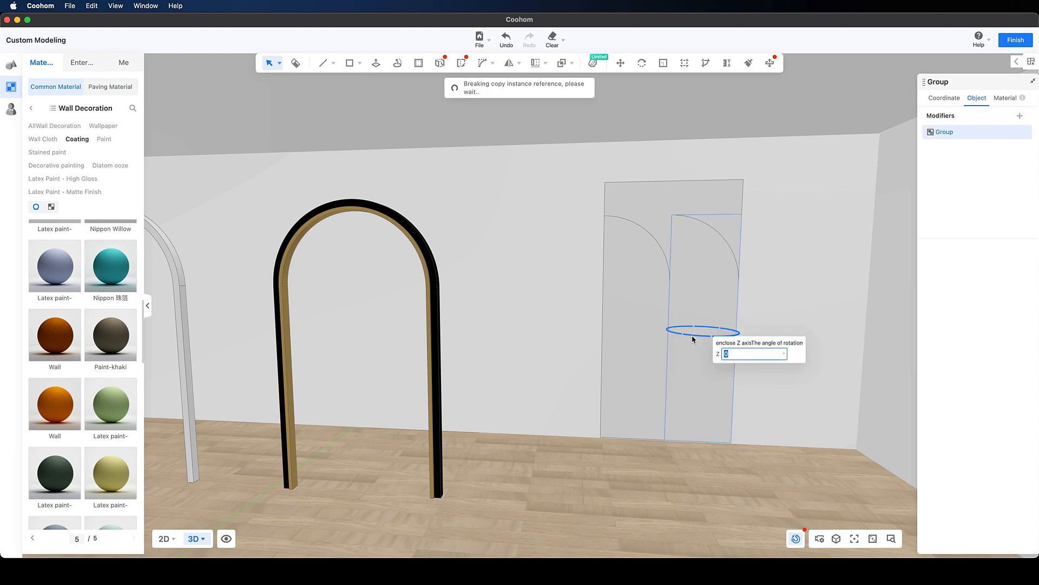
type("180")
key("Return")
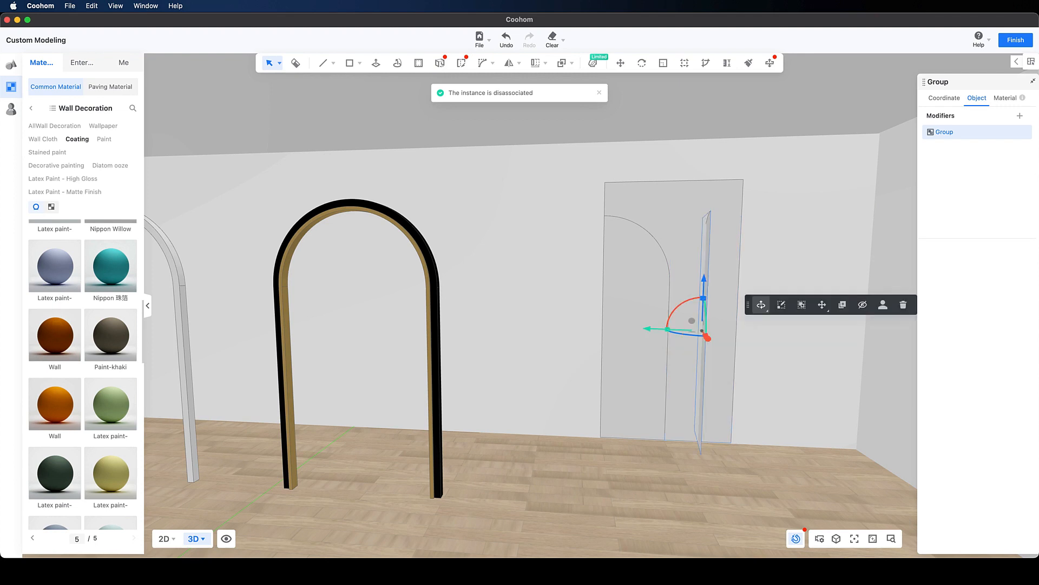
key("super+z")
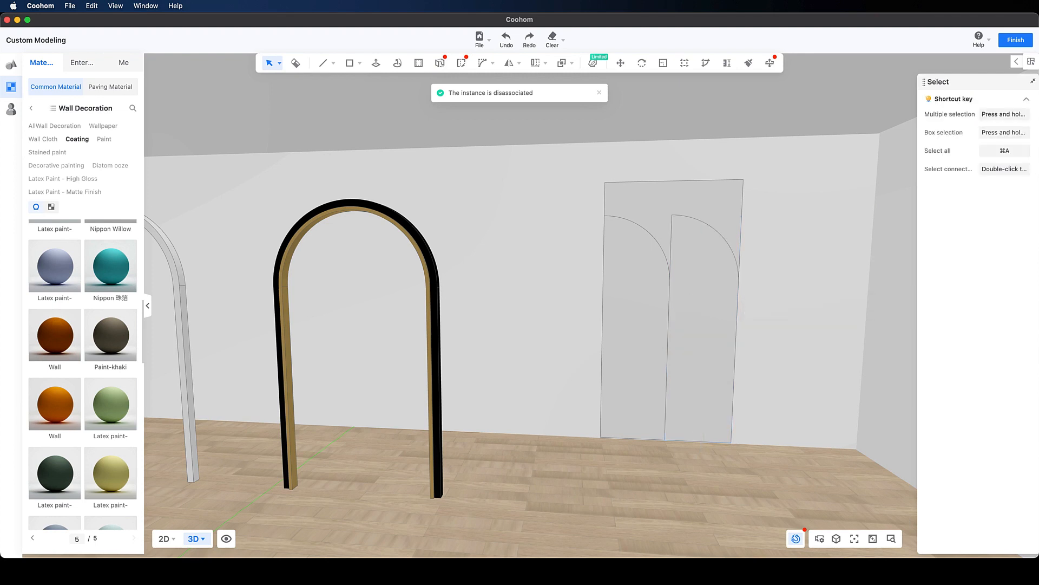
- Rotate the right half-arch copy 180° about the Z axis
left_click(695, 333)
left_click(689, 335)
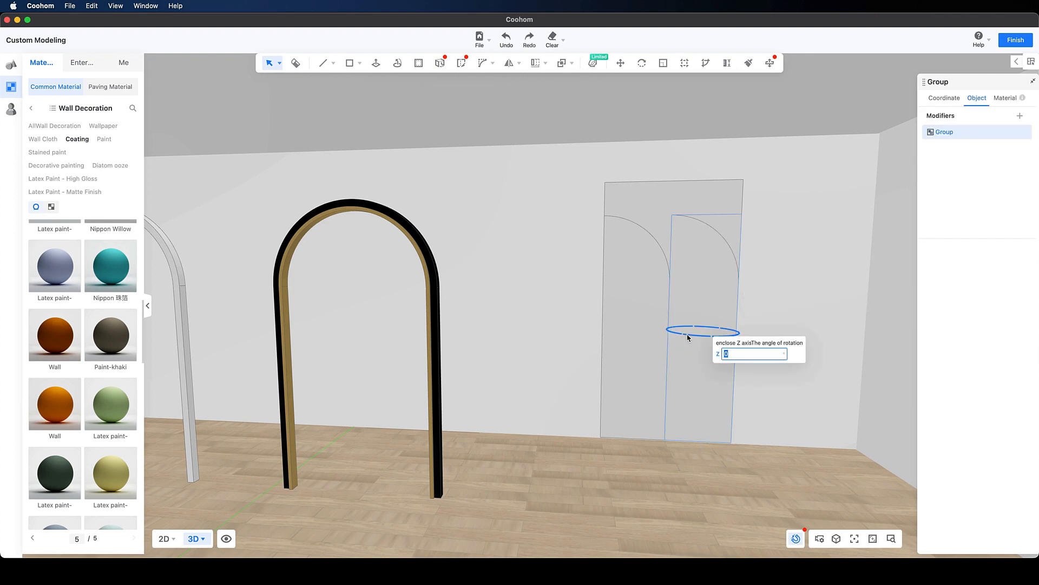
key("Return")
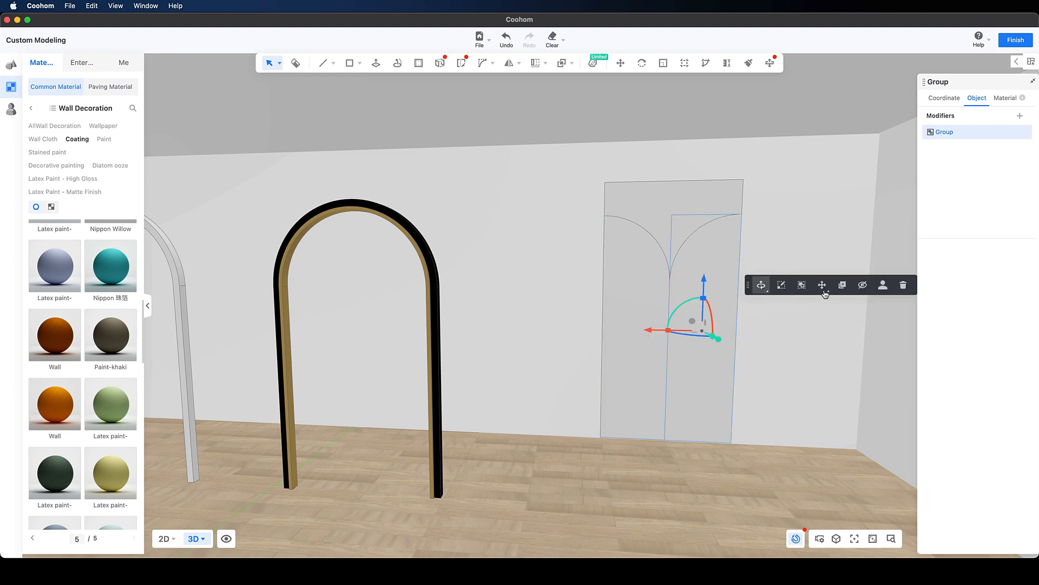
- Scale the right half-arch group down uniformly from its lower-left corner so it stands shorter than the left one
left_click(823, 291)
mouse_move(823, 284)
left_click(820, 350)
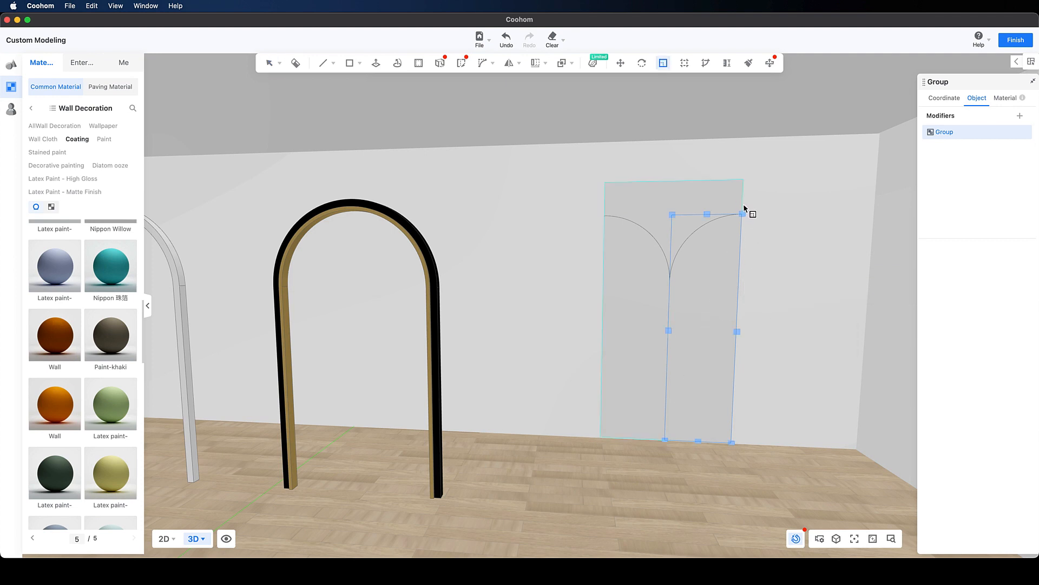
left_click_drag(742, 216, 729, 239)
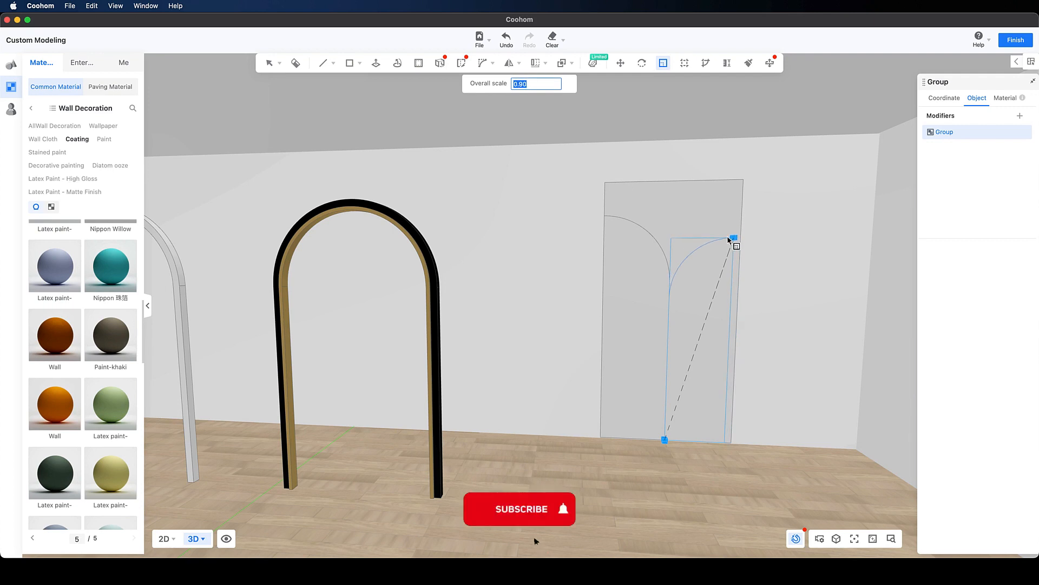
left_click_drag(728, 237, 725, 252)
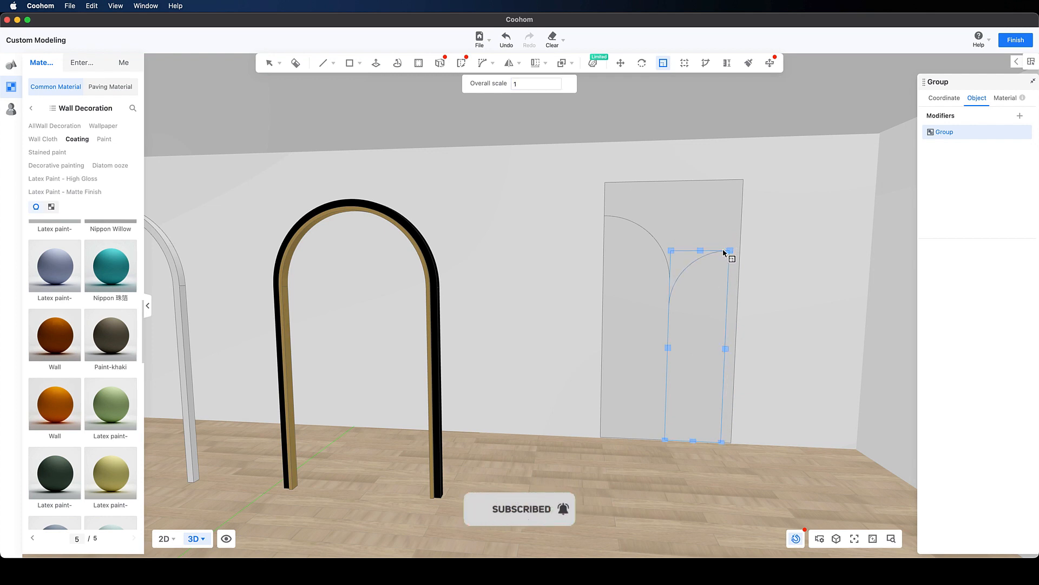
key("Escape")
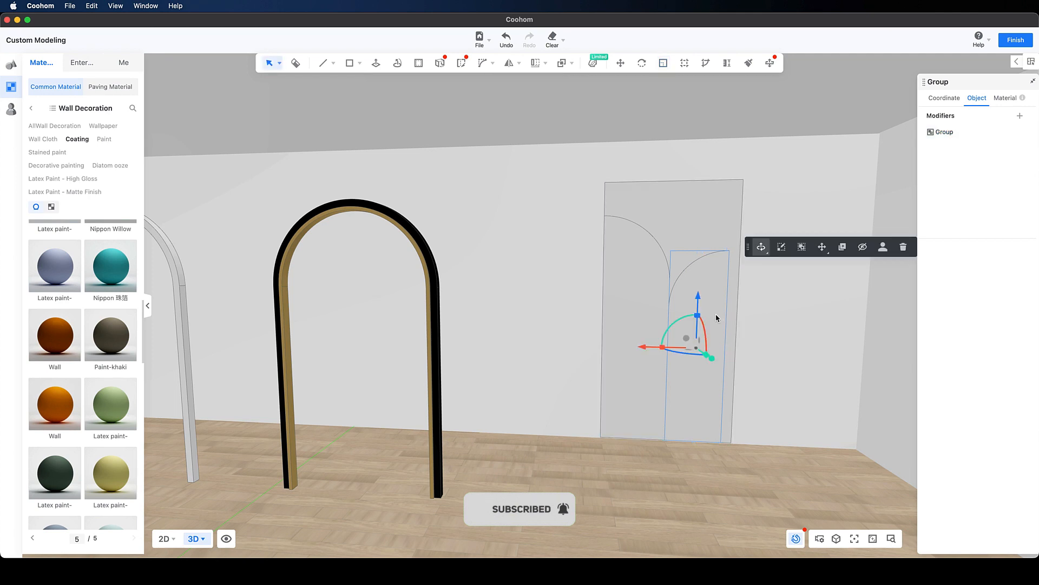
- Move the scaled half-arch from its lower-right corner to the lower-right corner of the rectangle
scroll(712, 458, "up", 5)
scroll(722, 441, "up", 5)
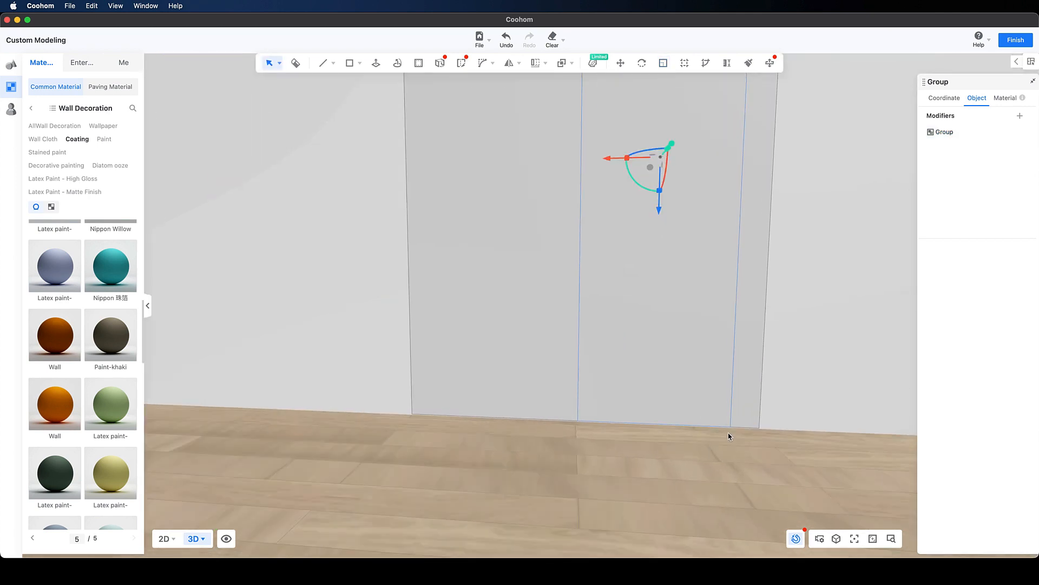
mouse_move(798, 290)
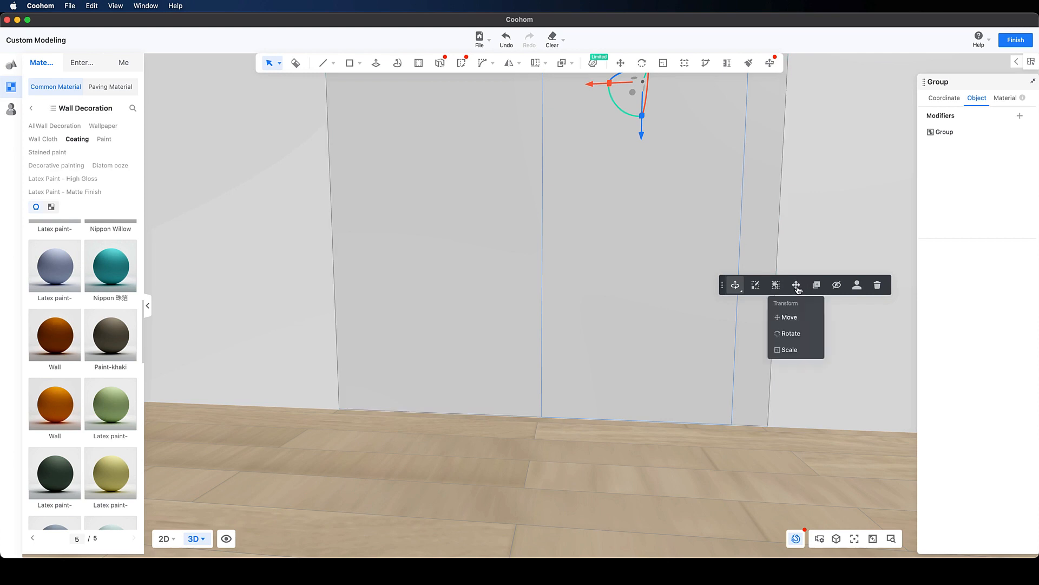
left_click(798, 324)
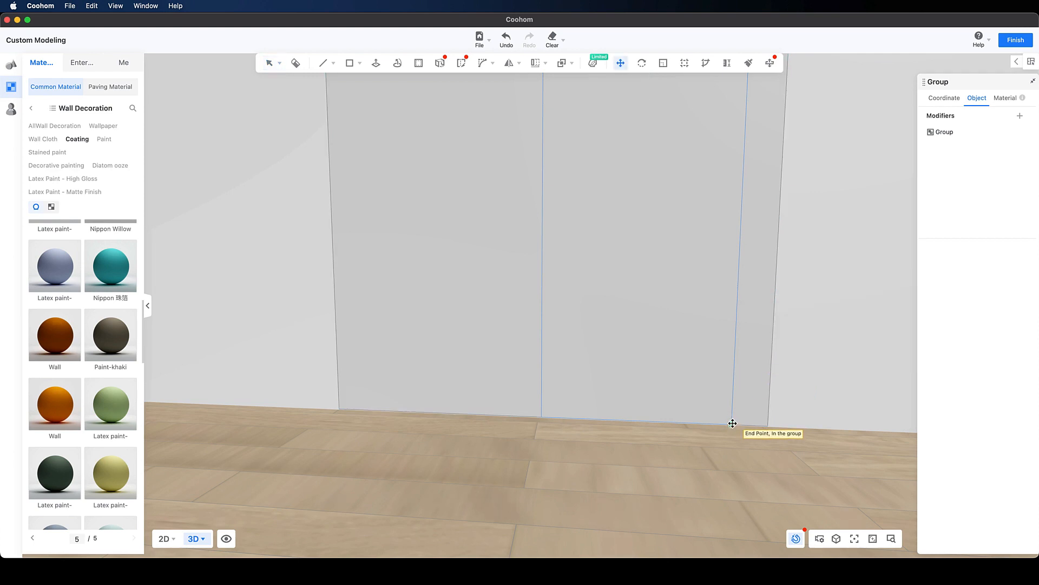
left_click(732, 426)
left_click(758, 431)
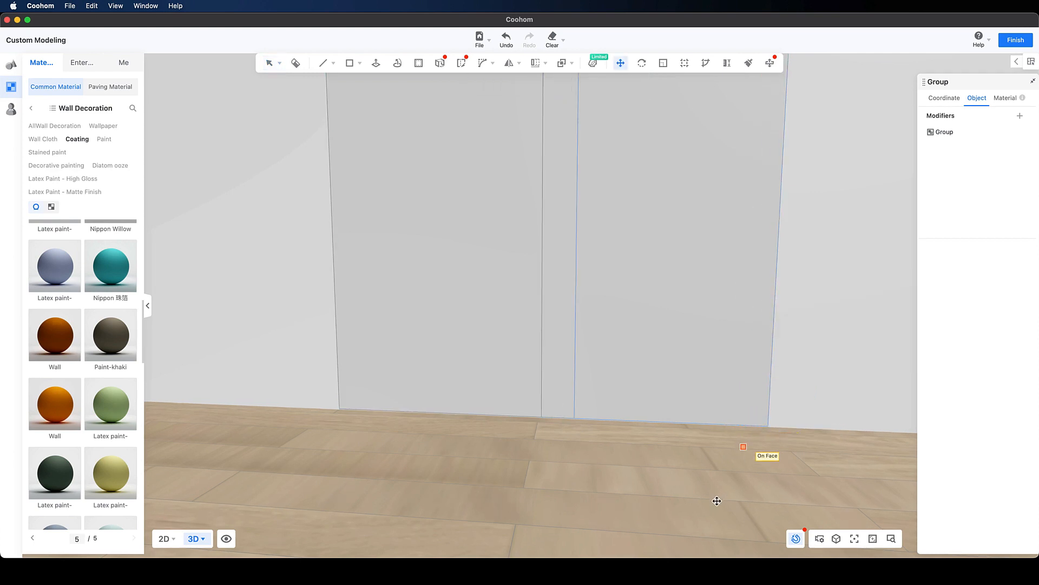
scroll(716, 496, "down", 5)
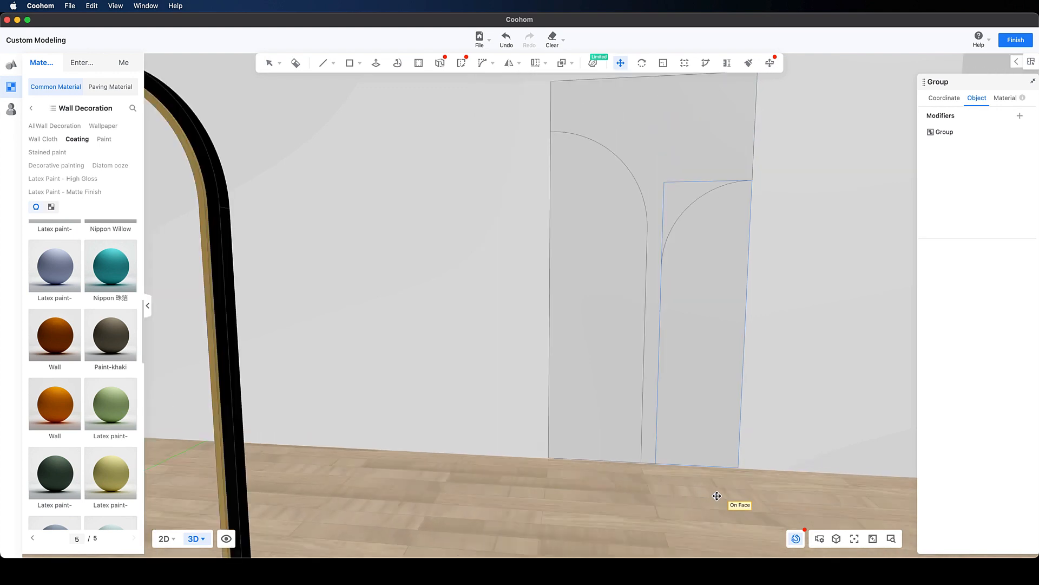
key("Escape")
- Open the right half-arch group for editing and Push/Pull its face outward by 1"
double_click(704, 390)
key("p")
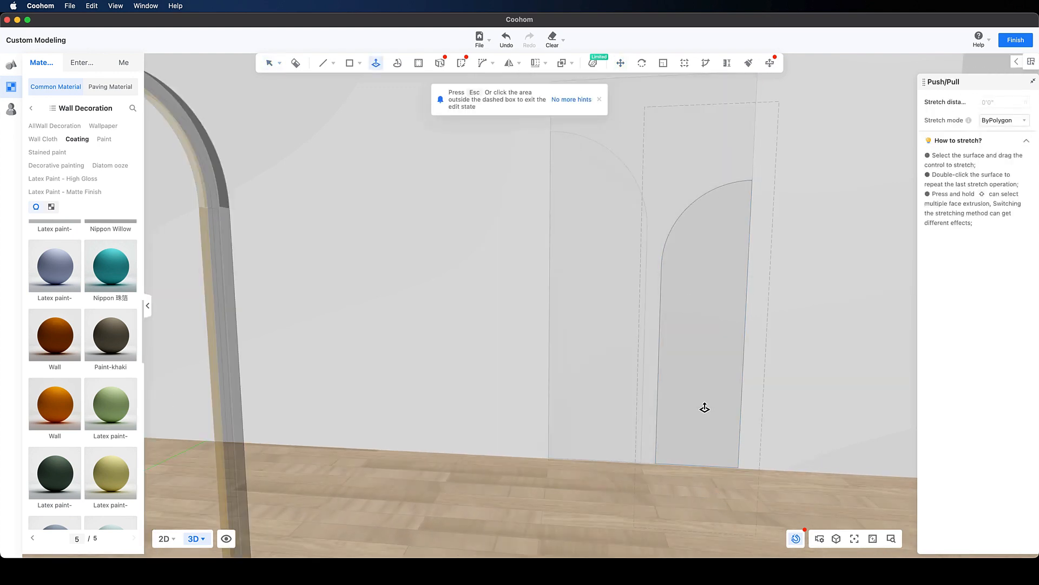
right_click_drag(579, 436, 557, 429)
left_click(420, 438)
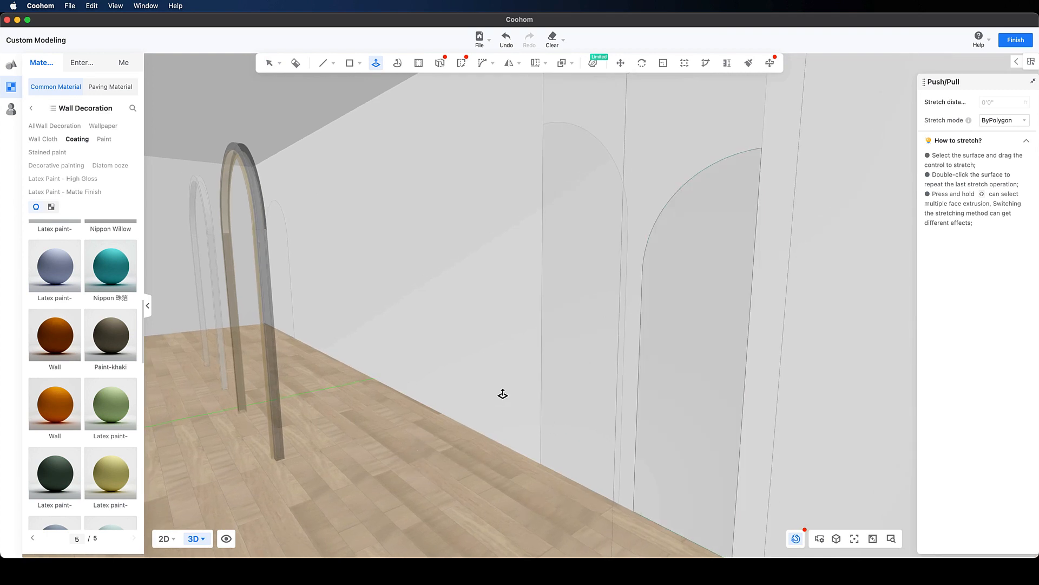
right_click_drag(501, 373, 671, 416)
left_click_drag(635, 428, 575, 448)
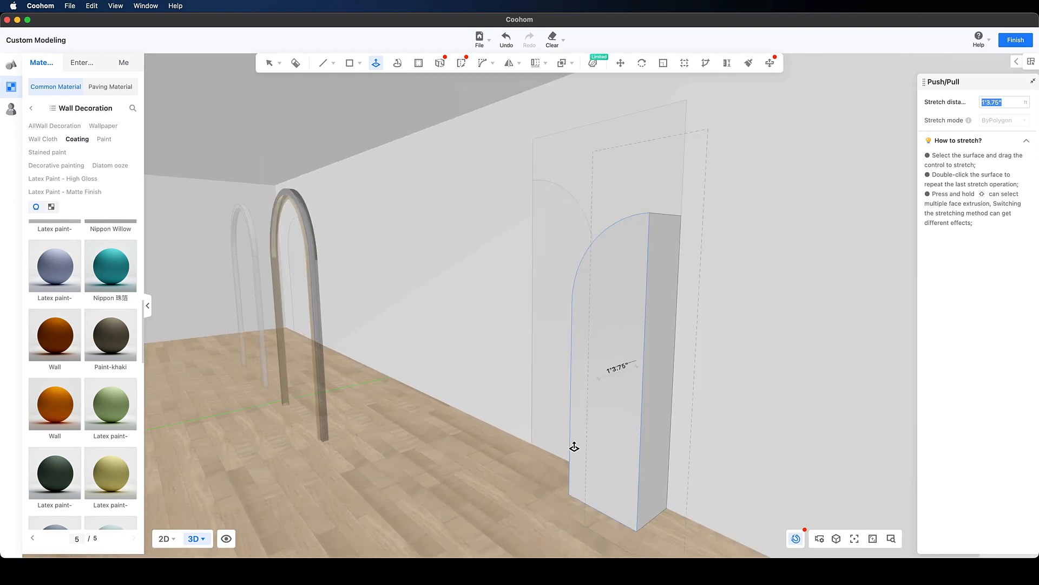
type("1")
key("Return")
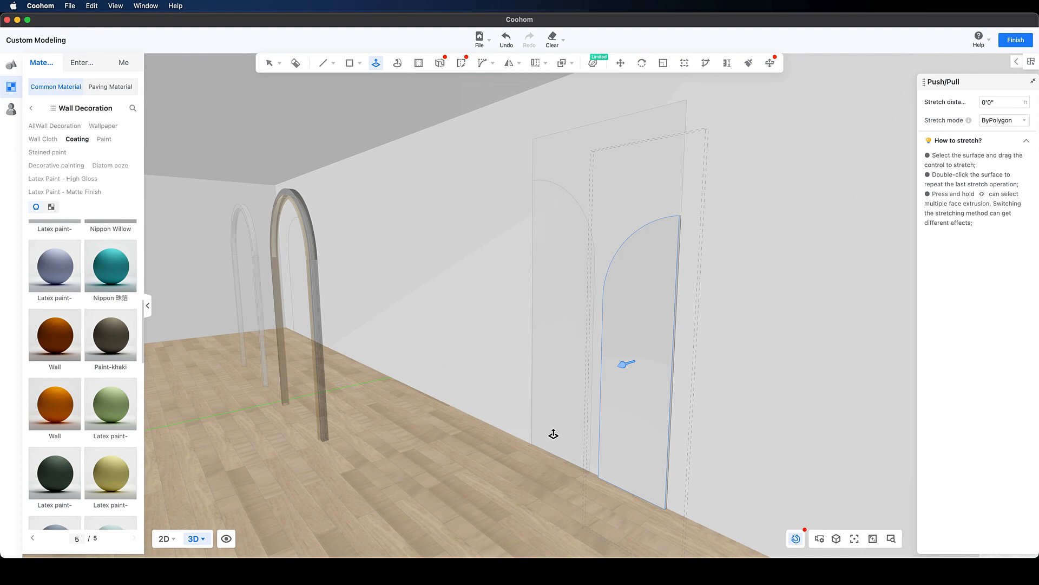
key("Escape")
key("Escape")
- Open the left half-arch group for editing and Push/Pull its face outward to match the right half-arch's thickness
double_click(556, 386)
key("p")
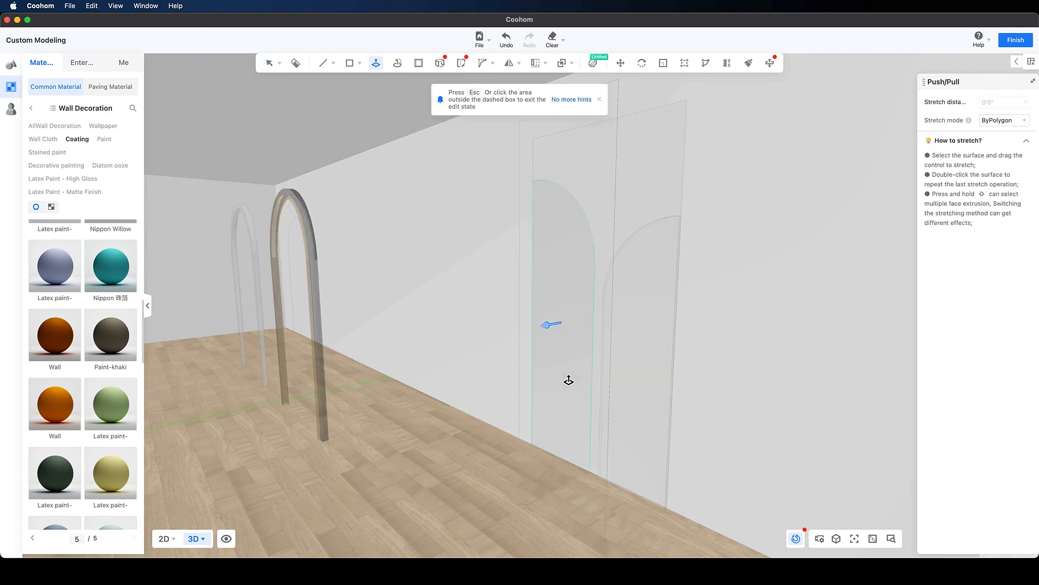
left_click_drag(568, 380, 531, 390)
type("1'7.01")
key("Return")
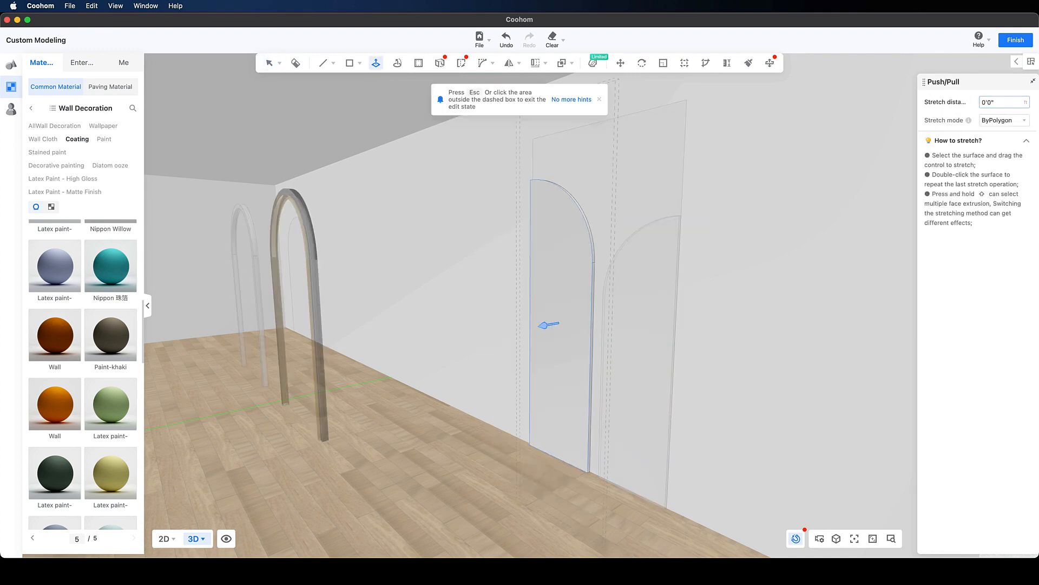
key("Escape")
key("Escape")
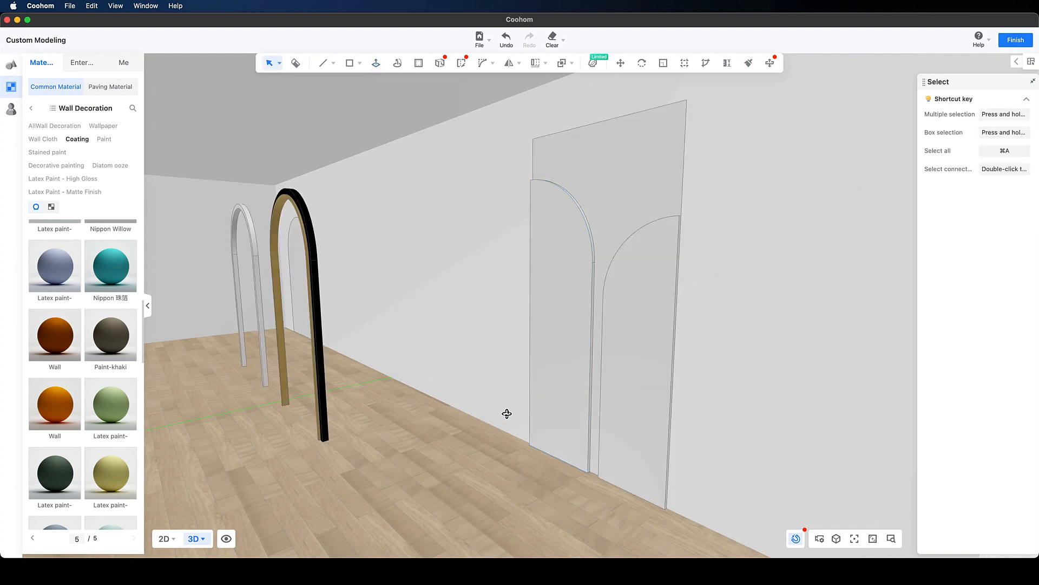
- Select both half-arches and the rectangle, and move them together along the Y axis away from the wall
right_click_drag(507, 414, 462, 407)
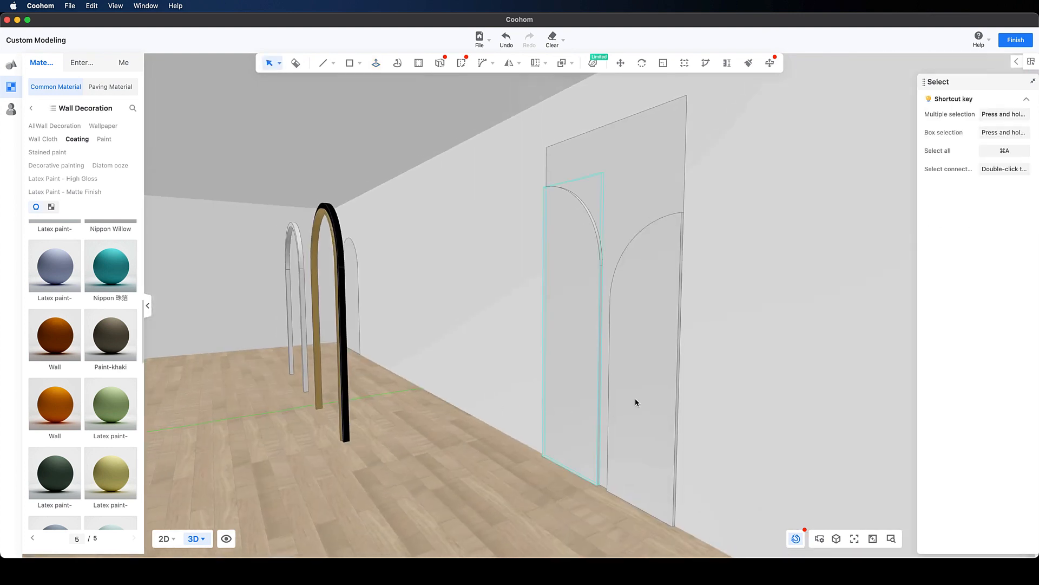
left_click(647, 295)
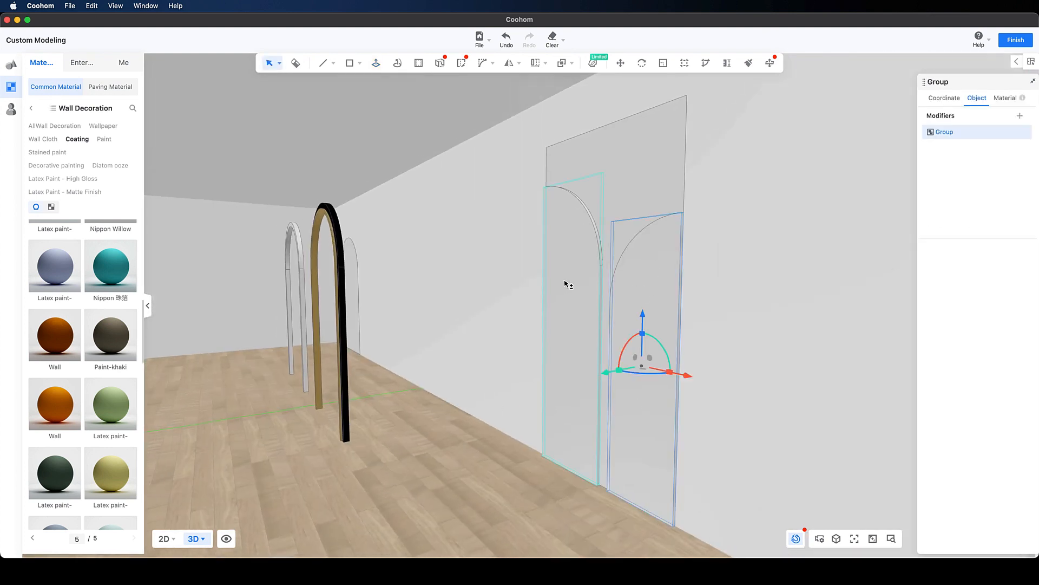
left_click(567, 285, "shift")
left_click(647, 167, "shift")
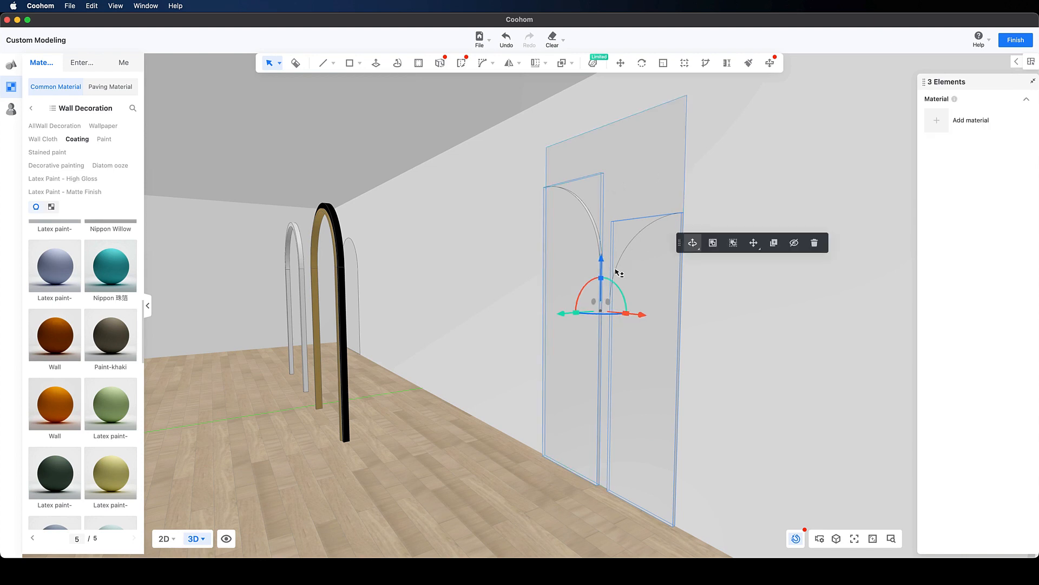
left_click(561, 314)
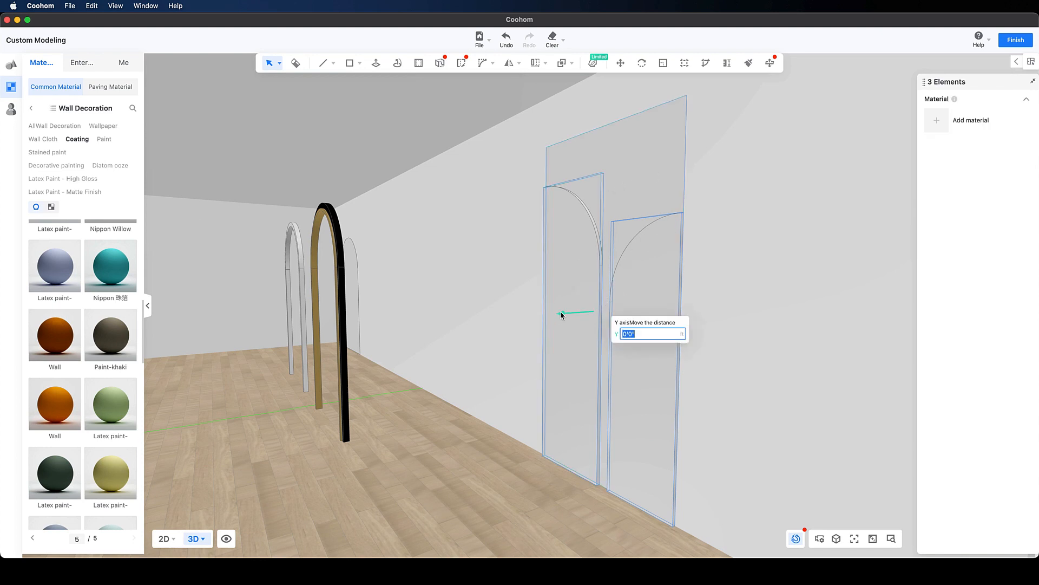
key("Return")
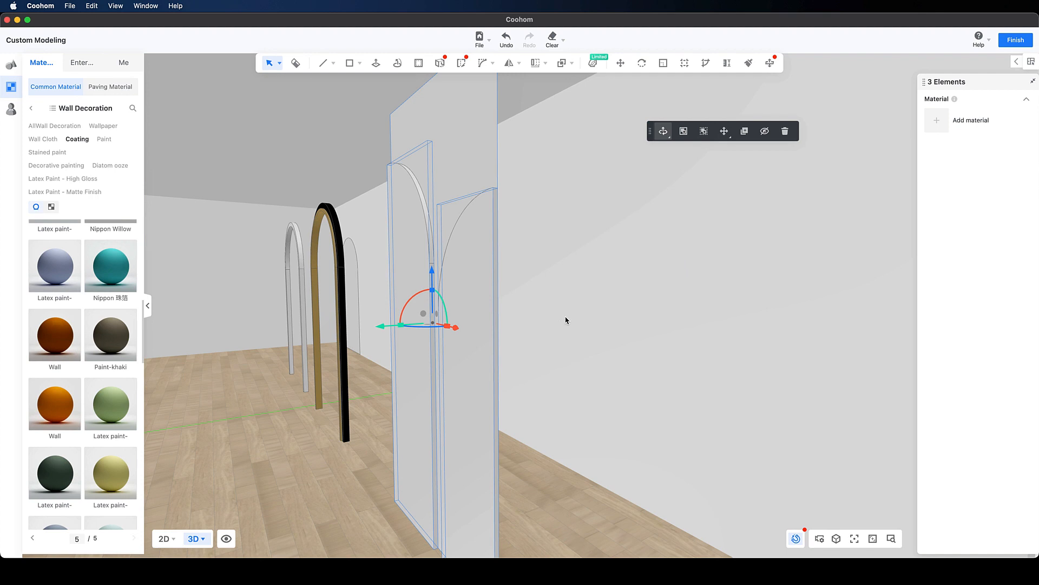
right_click_drag(565, 318, 469, 339)
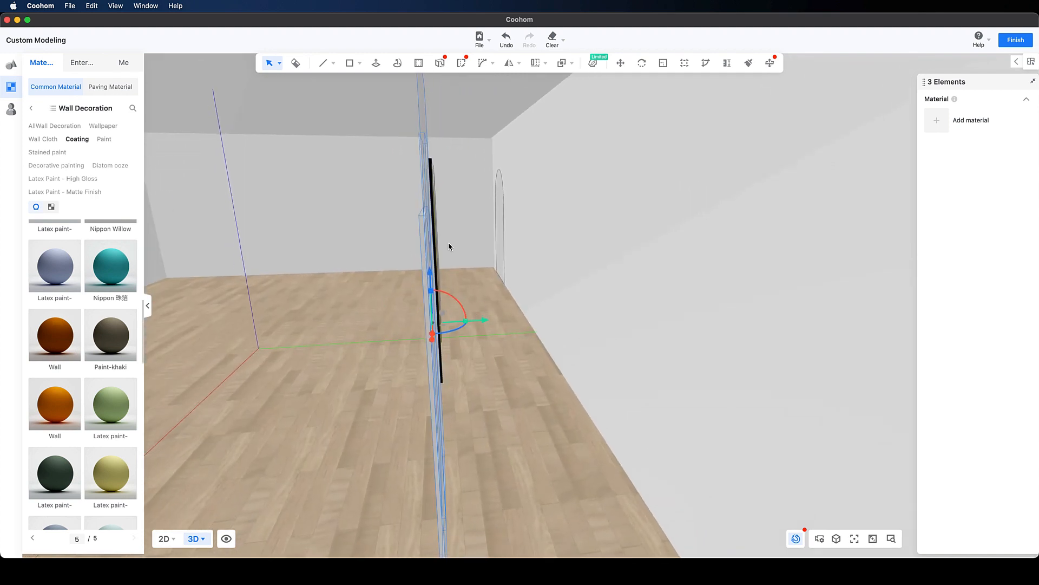
right_click_drag(449, 246, 529, 265)
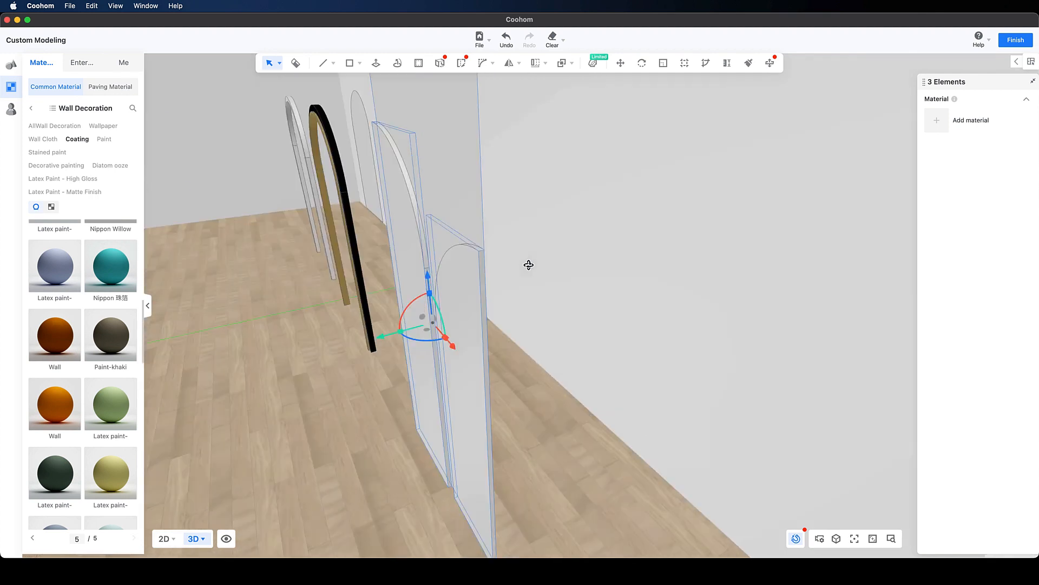
- Group the rectangular panel and Push/Pull its back face by 1" toward the wall
key("super+g")
double_click(478, 194)
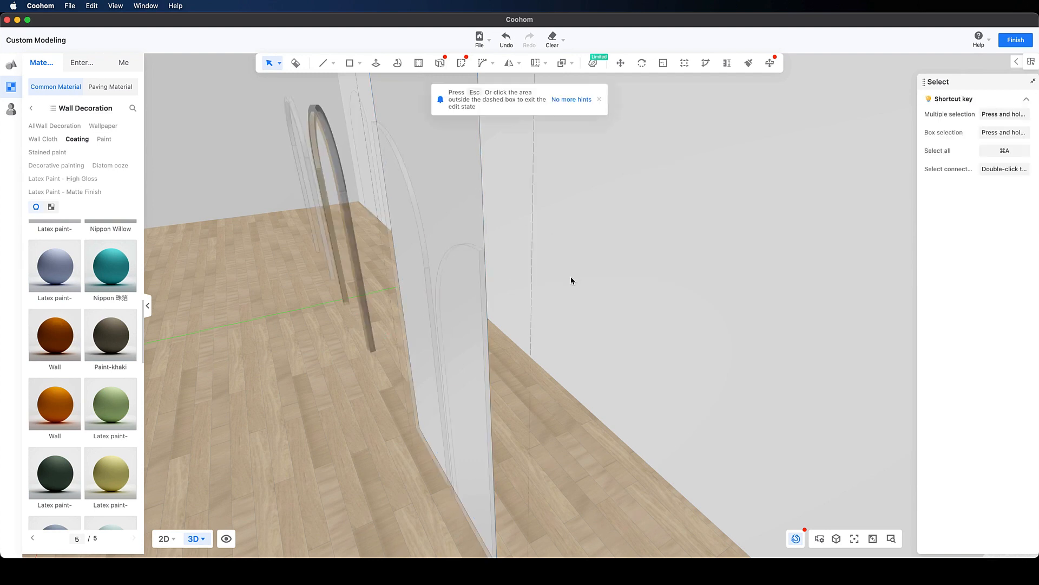
right_click_drag(570, 281, 467, 269)
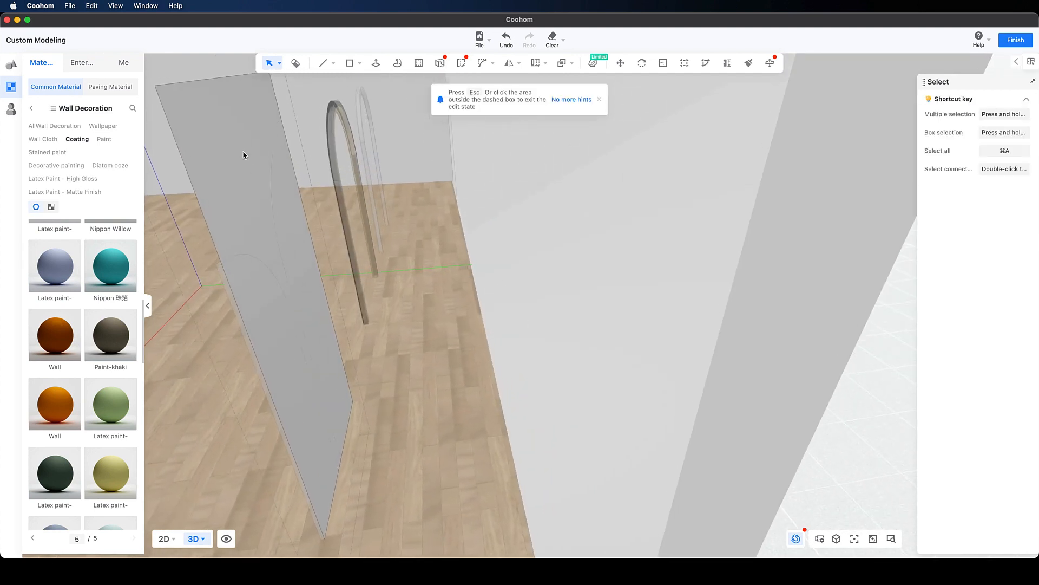
key("p")
left_click(291, 153)
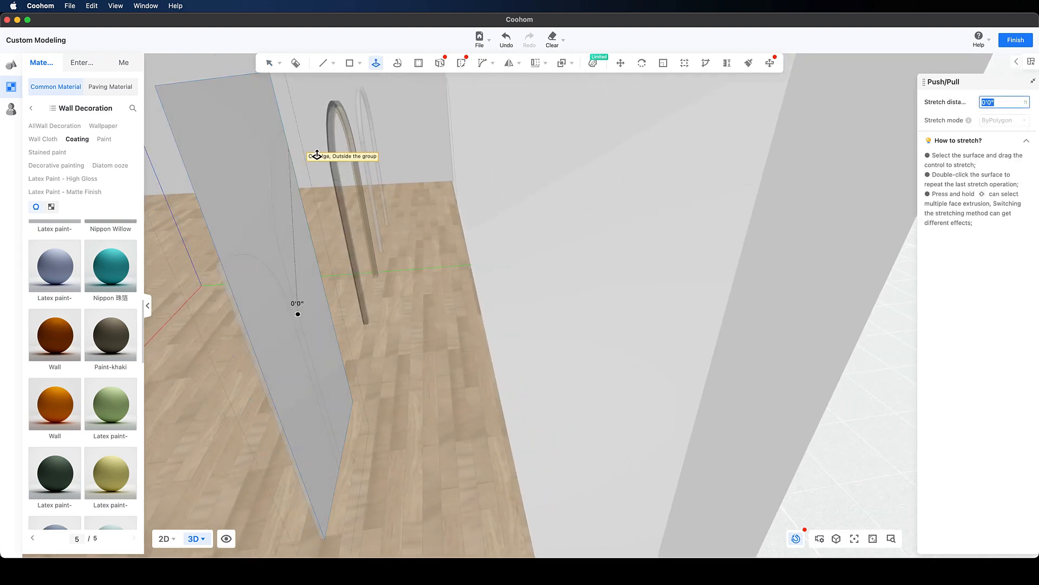
type("1")
key("Return")
key("Escape")
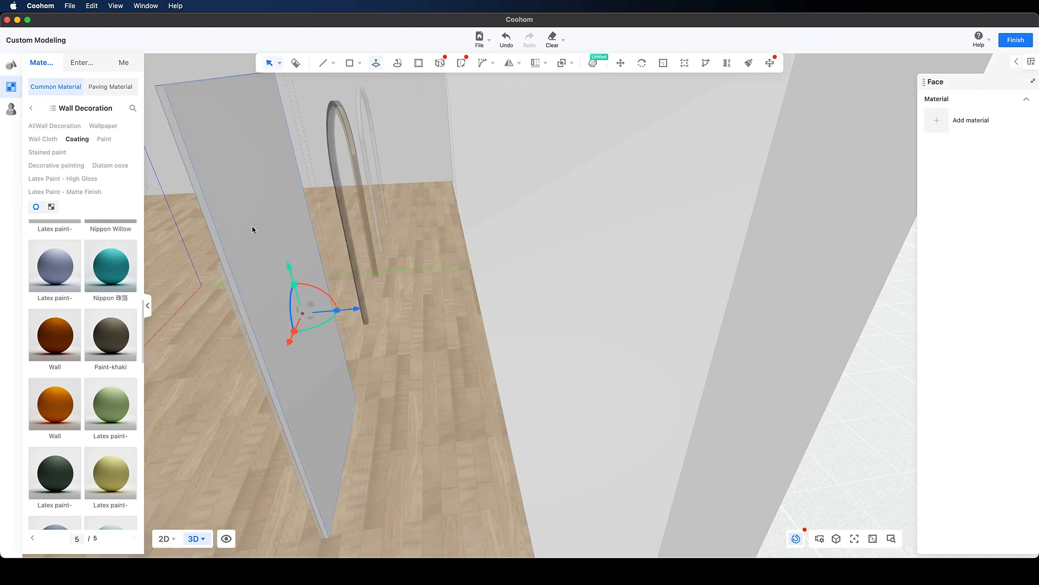
key("Escape")
- Open the panel group for editing and apply the uploaded material 123 to its front face
right_click_drag(402, 266, 631, 257)
scroll(644, 266, "down", 3)
scroll(534, 294, "down", 3)
scroll(578, 297, "up", 2)
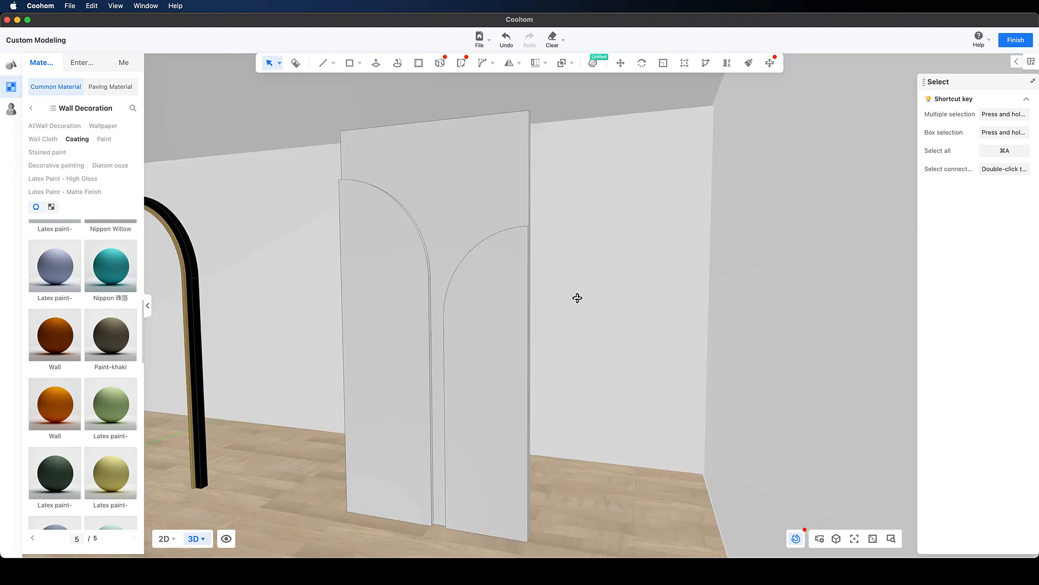
left_click(490, 197)
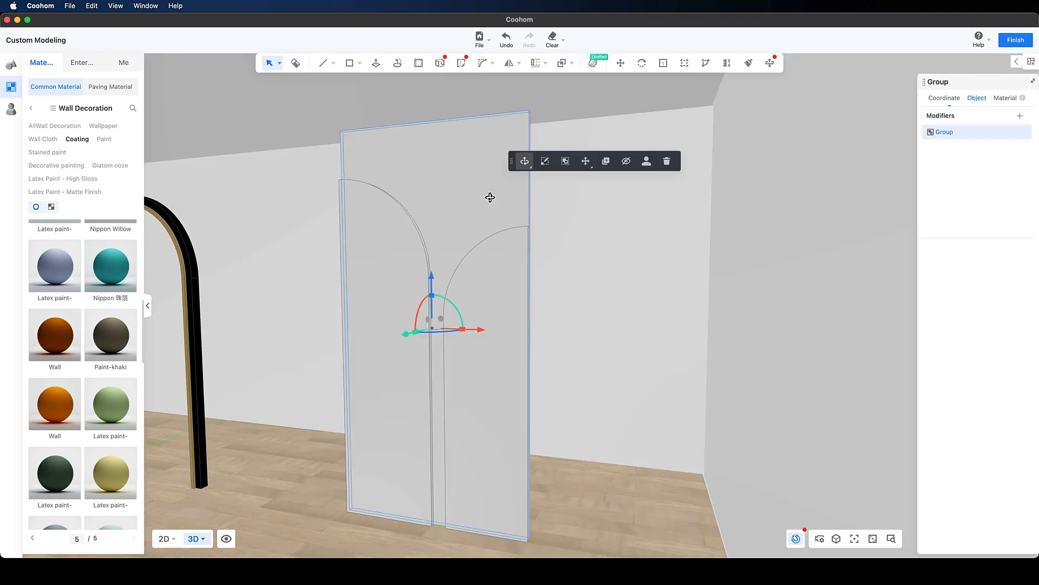
double_click(490, 200)
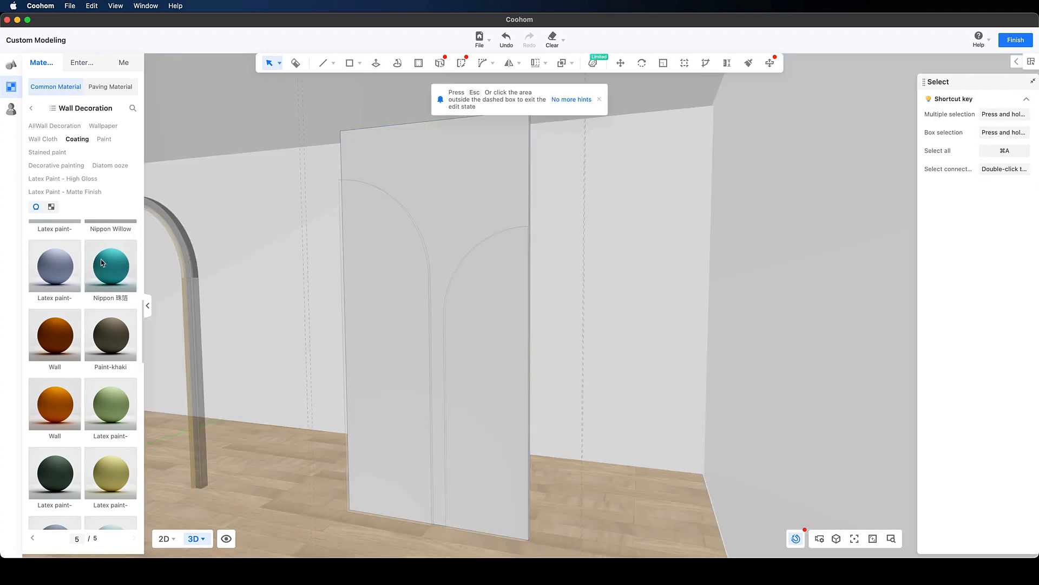
left_click(124, 62)
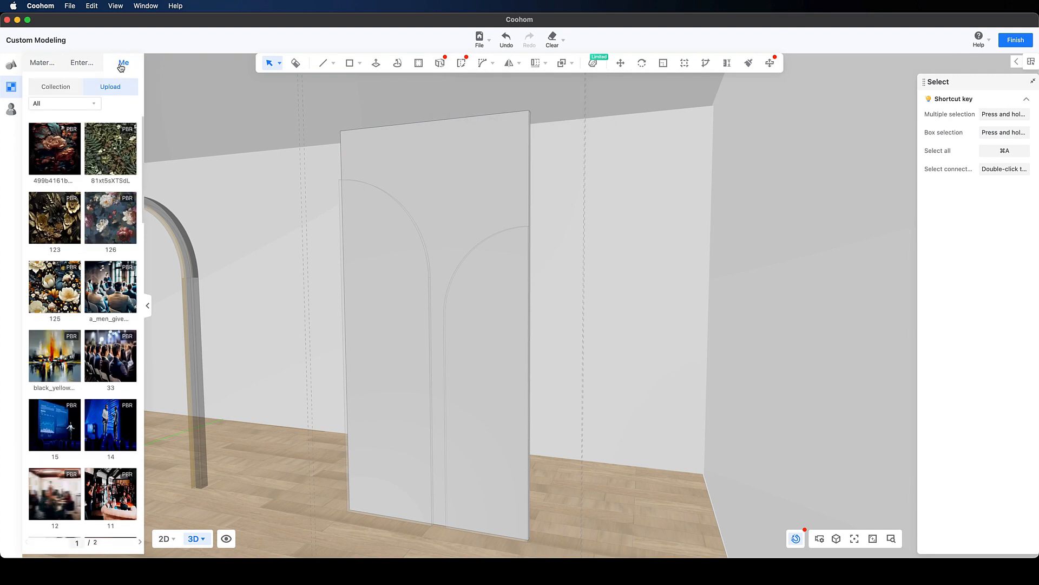
left_click(48, 208)
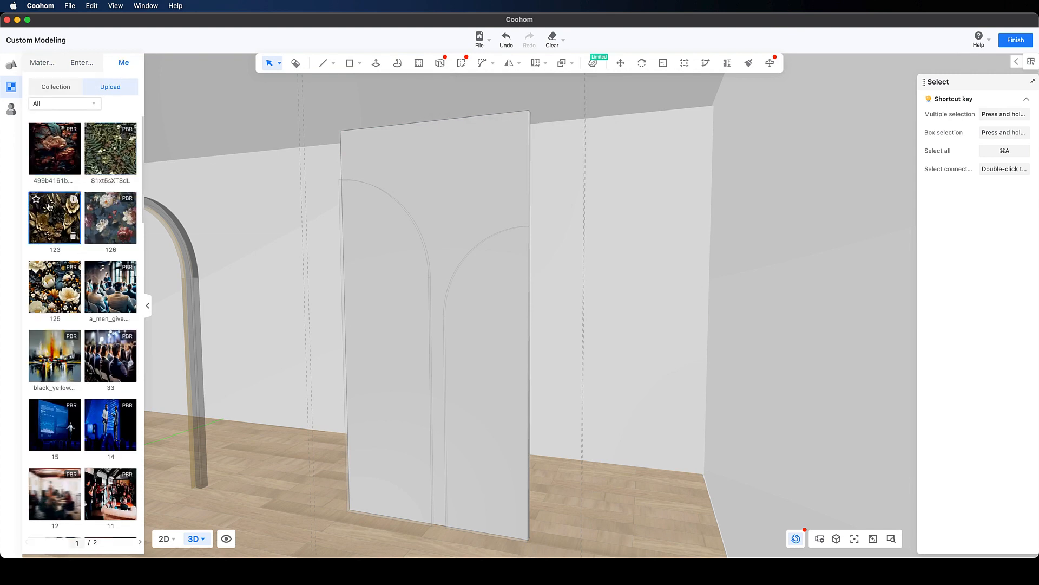
left_click(441, 178)
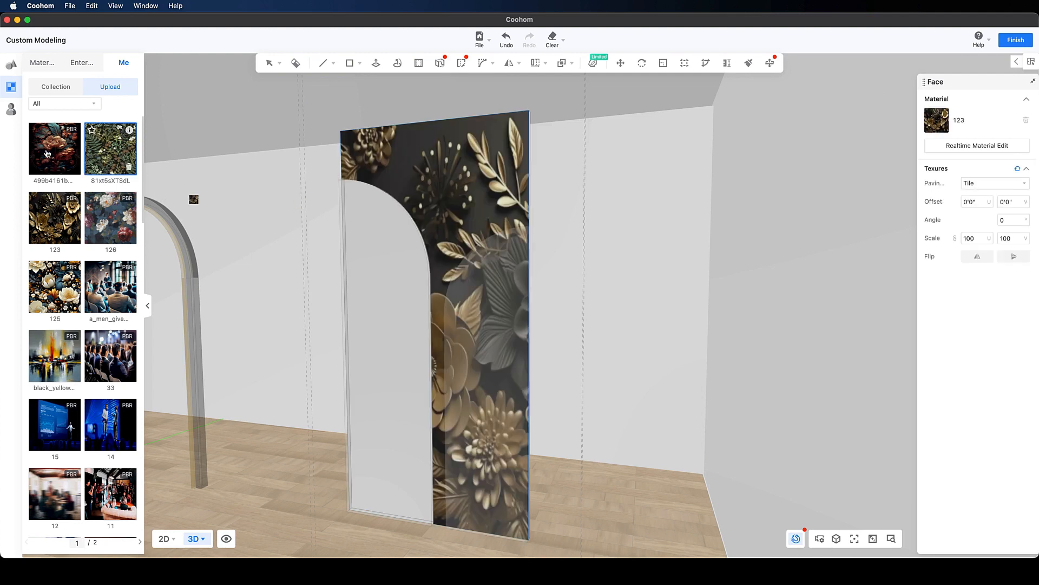
- Replace the panel's front face material with the uploaded floral texture 499b4161b... and leave group editing
left_click(443, 164)
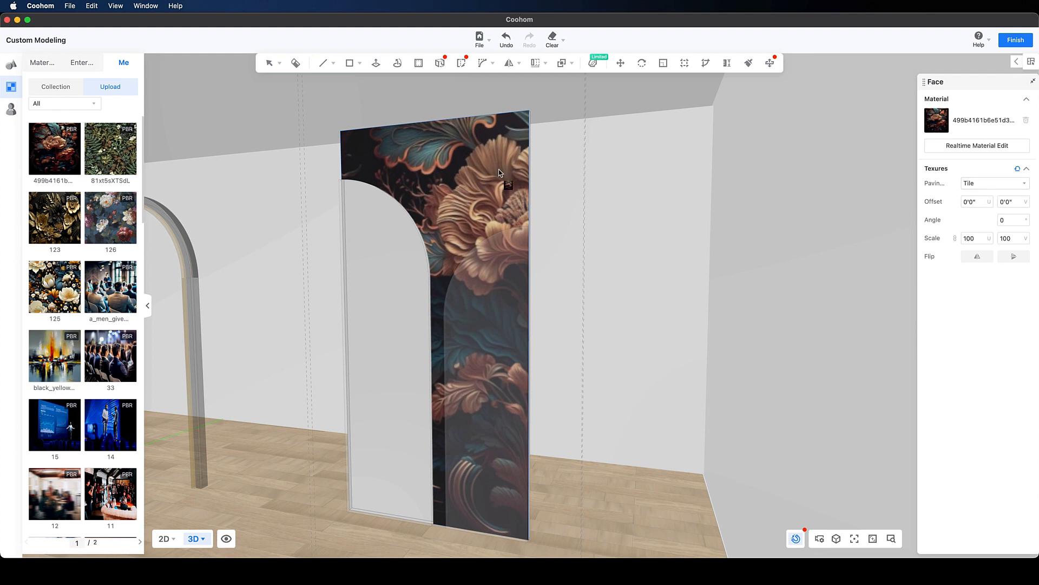
key("Escape")
left_click(399, 276)
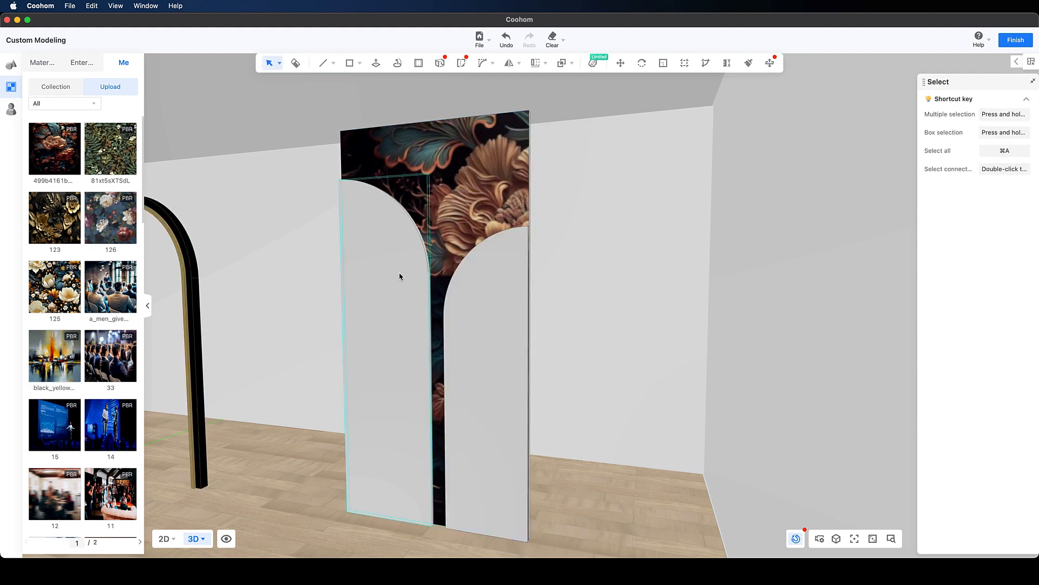
- Apply the uploaded floral texture 499b4161b... to the whole rectangular panel group so it also covers the side edges
left_click(492, 174)
scroll(492, 173, "up", 3)
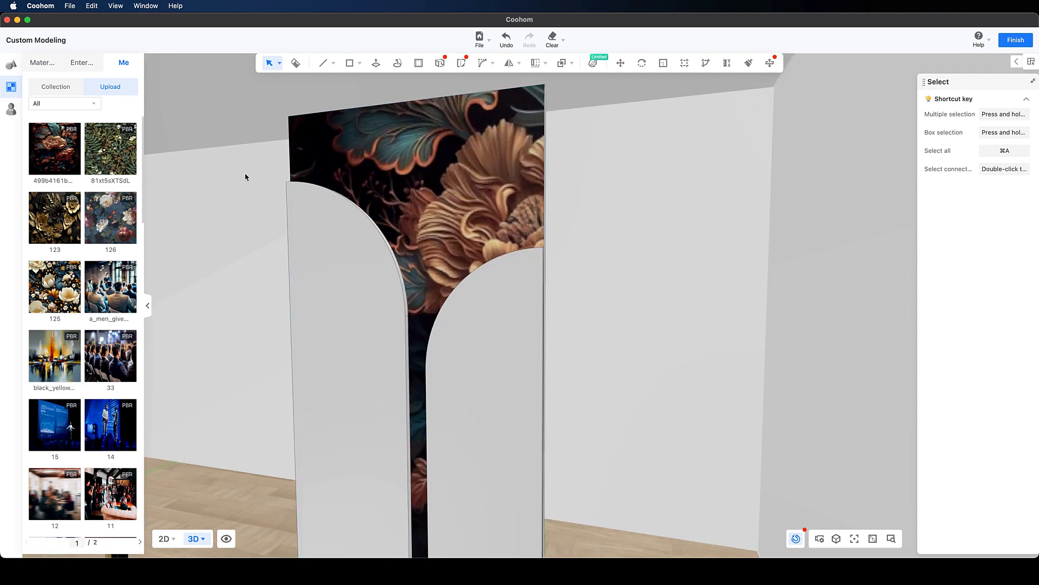
right_click_drag(575, 130, 512, 137)
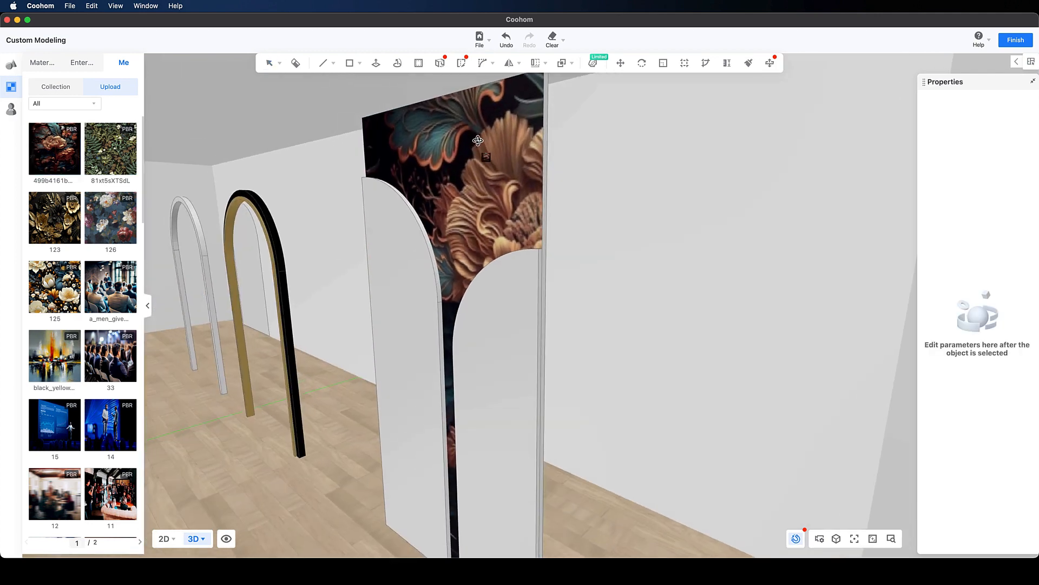
left_click(545, 154)
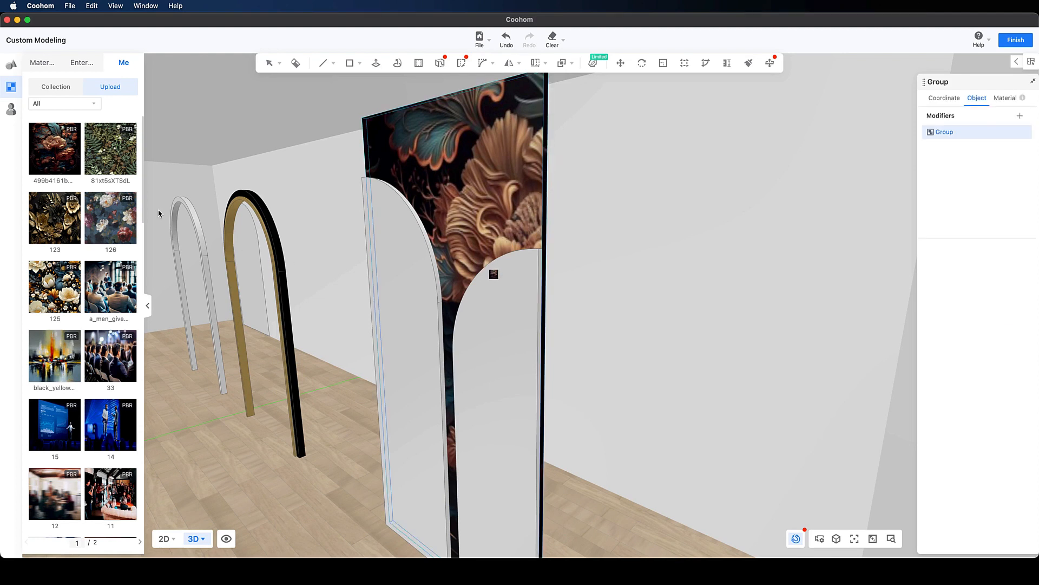
key("Escape")
- Apply the Paint-khaki coating material from Wall Decoration to both raised half-arches on the panel
left_click(41, 62)
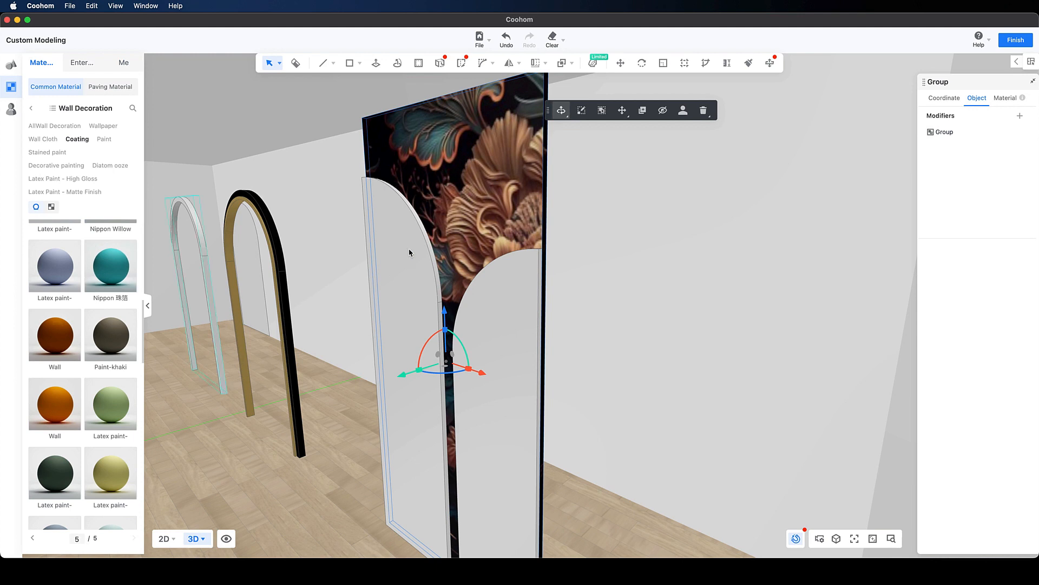
left_click(110, 333)
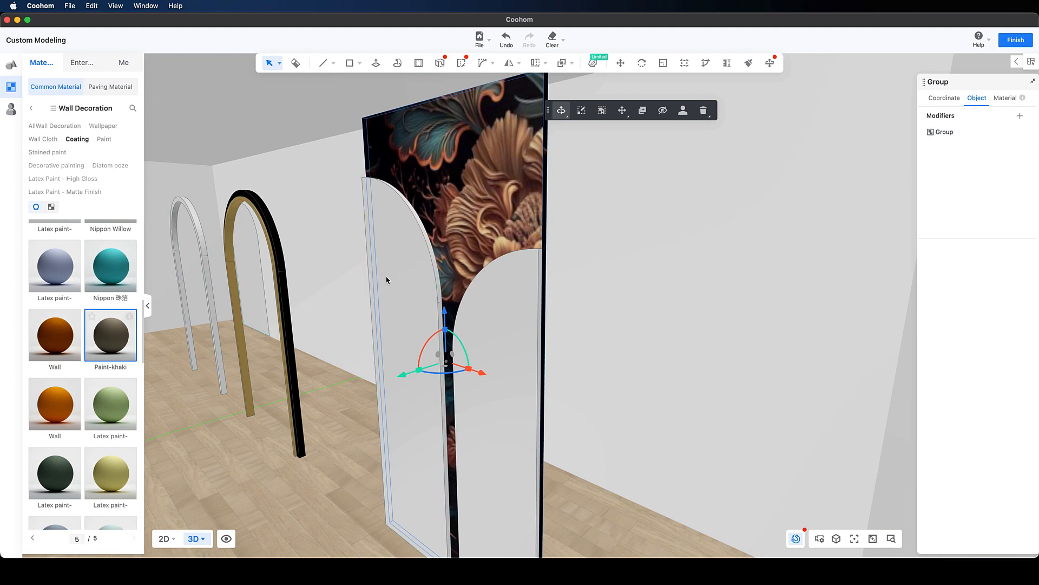
left_click(388, 279)
left_click(473, 321)
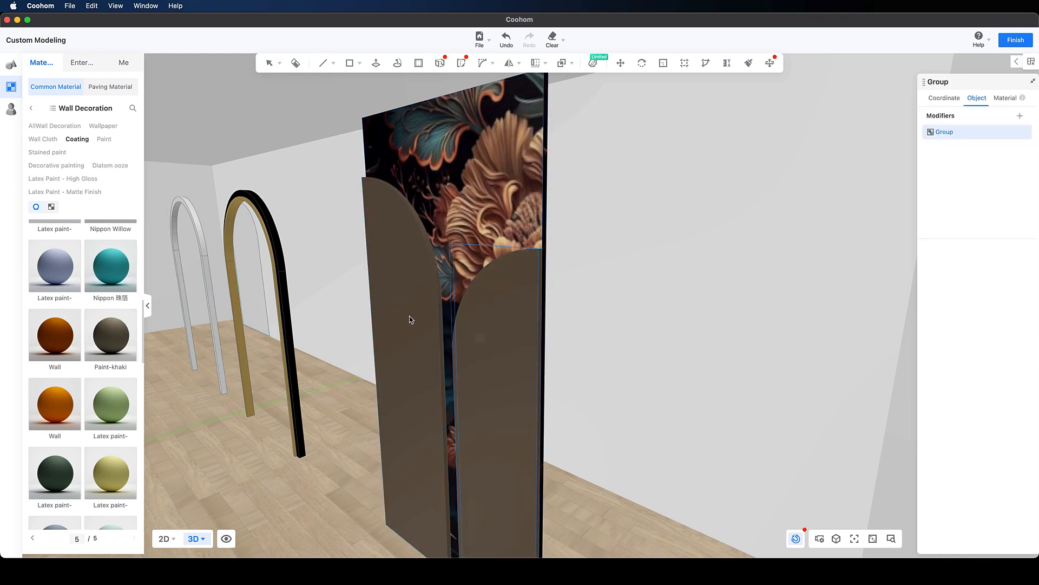
left_click_drag(304, 321, 534, 287)
key("Escape")
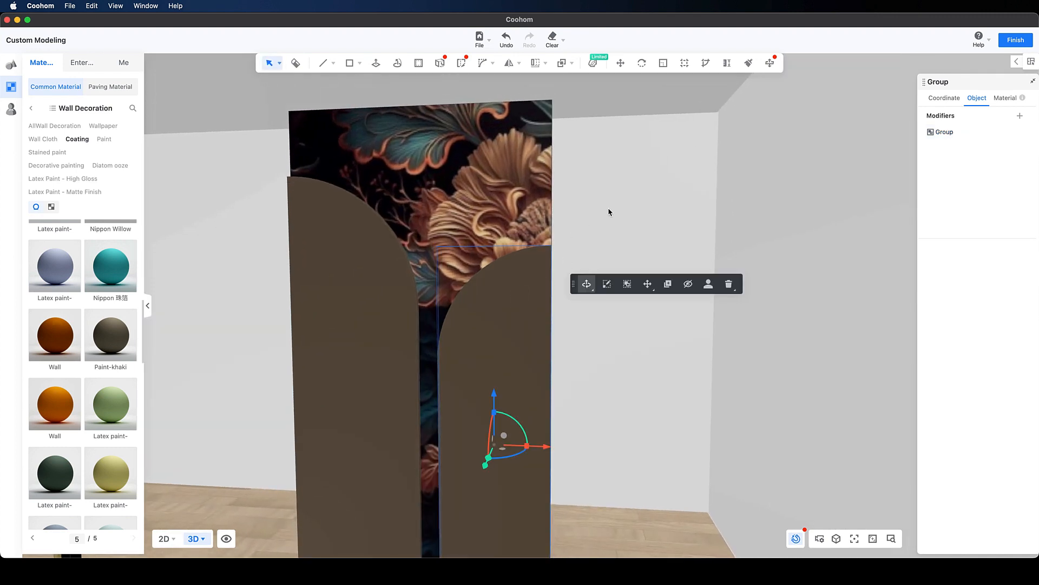
- Clear the selection and examine the finished wall panel alongside the existing arches from farther back
scroll(608, 211, "down", 3)
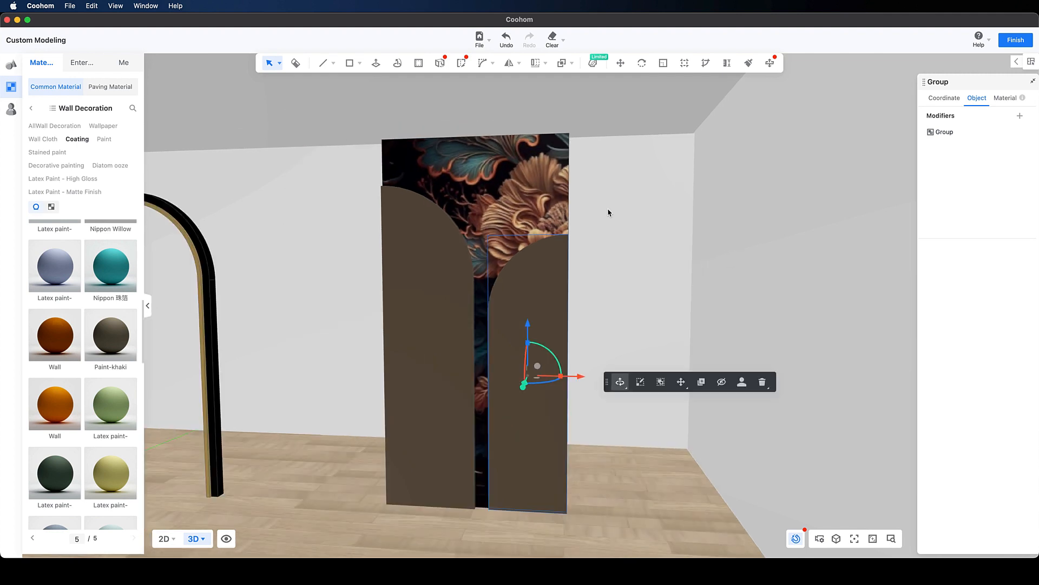
scroll(608, 212, "down", 2)
scroll(622, 222, "down", 2)
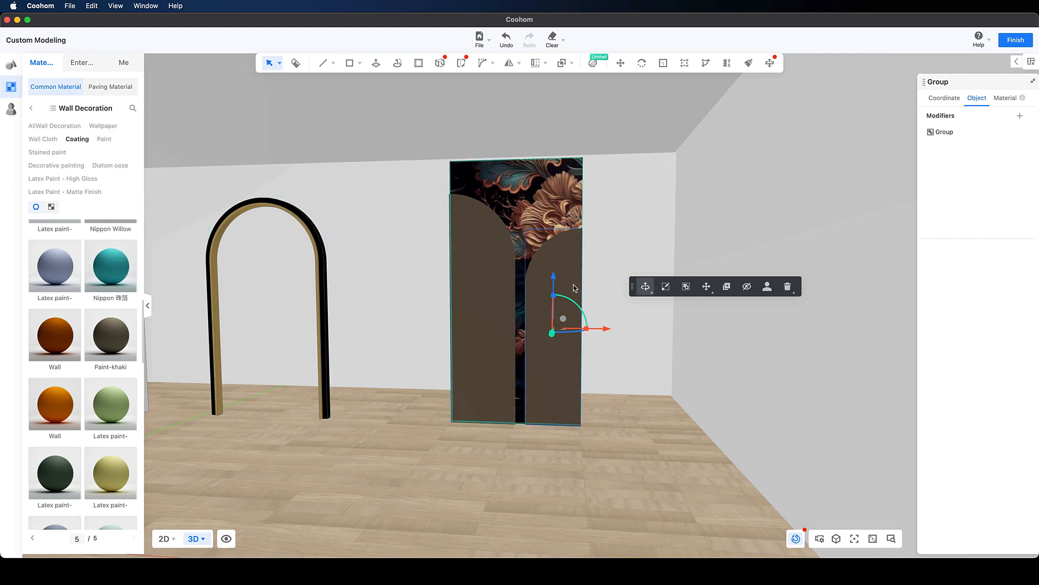
left_click(620, 232)
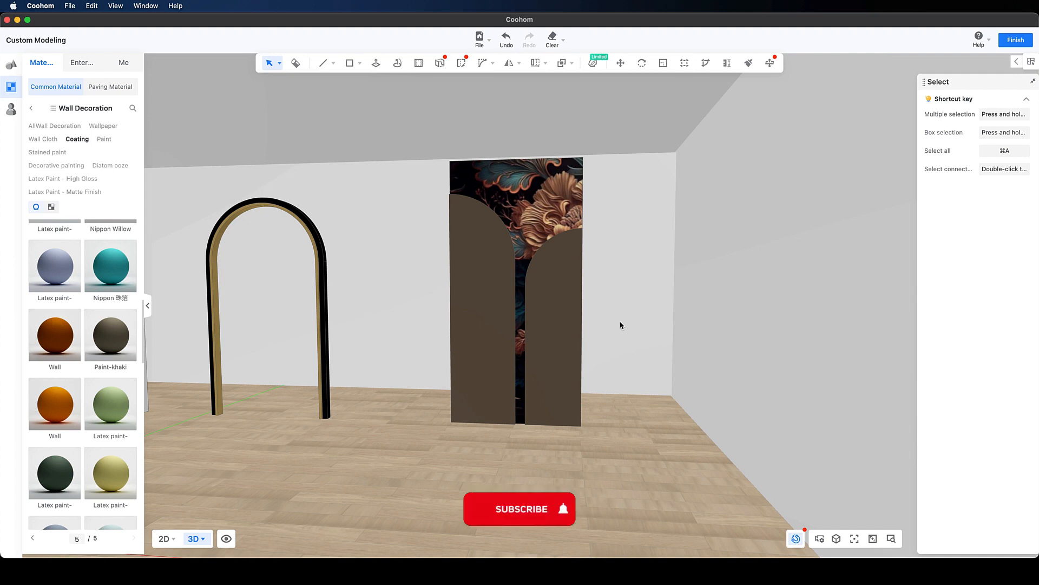
left_click_drag(619, 323, 644, 332)
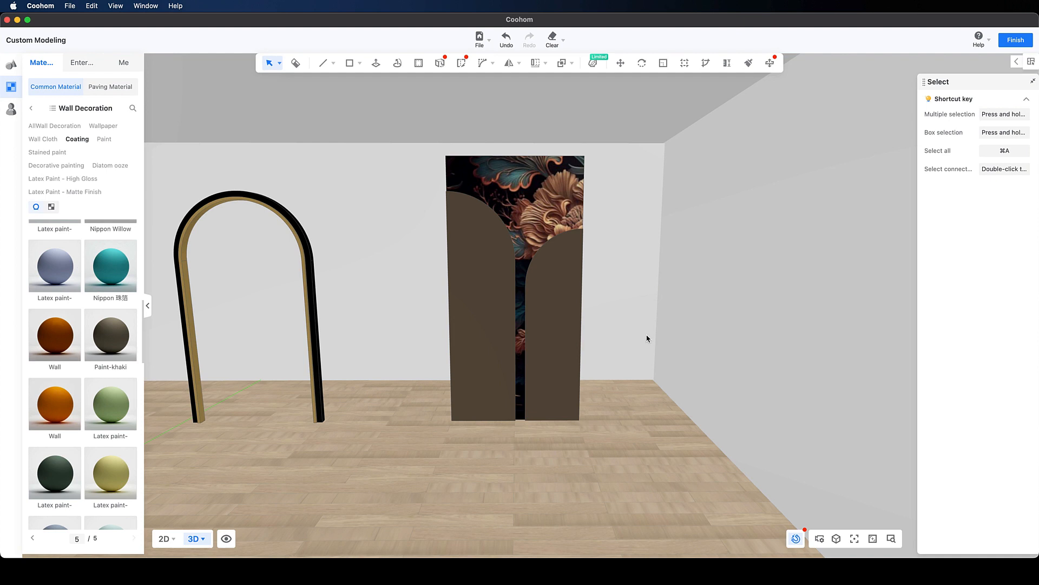
scroll(708, 332, "down", 3)
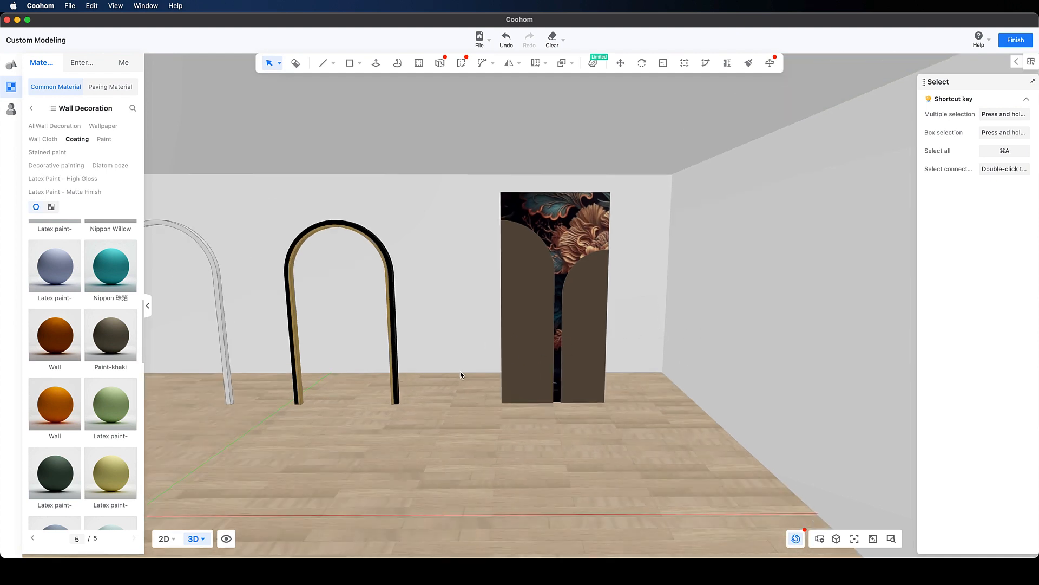
left_click_drag(460, 372, 526, 371)
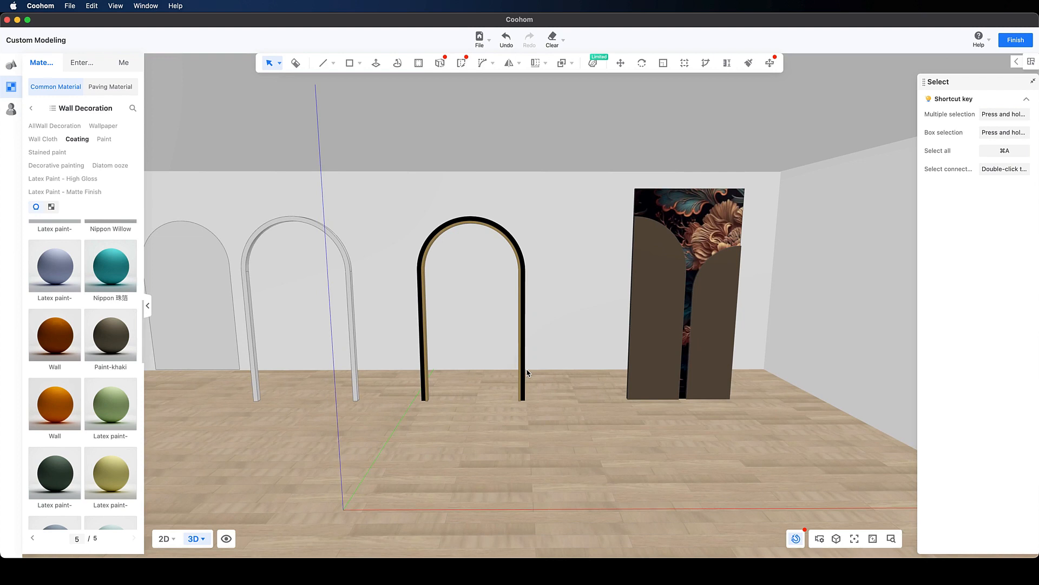